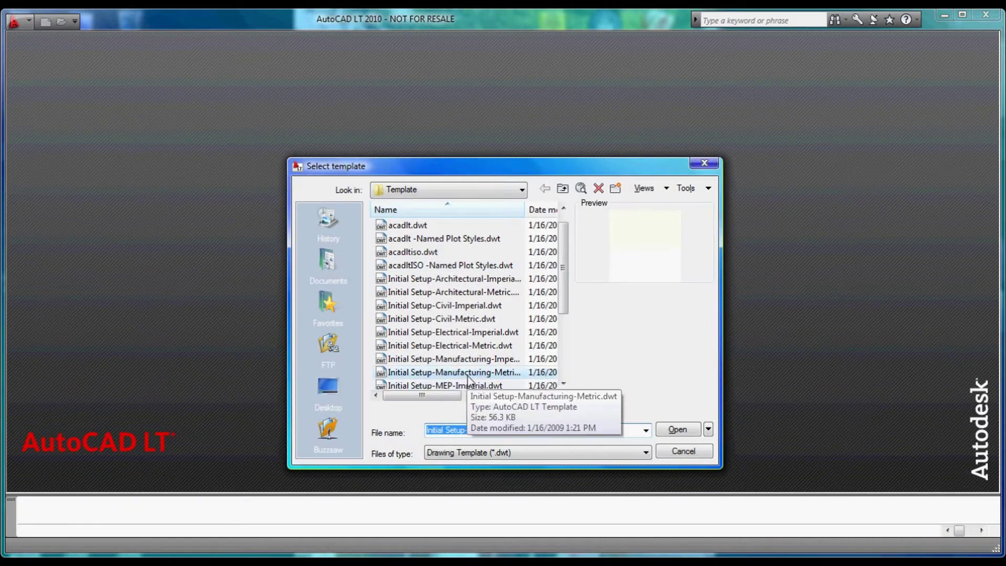
- Start a new drawing from the Initial Setup-Manufacturing-Metric.dwt template and expand the Layer Properties Manager
click(677, 429)
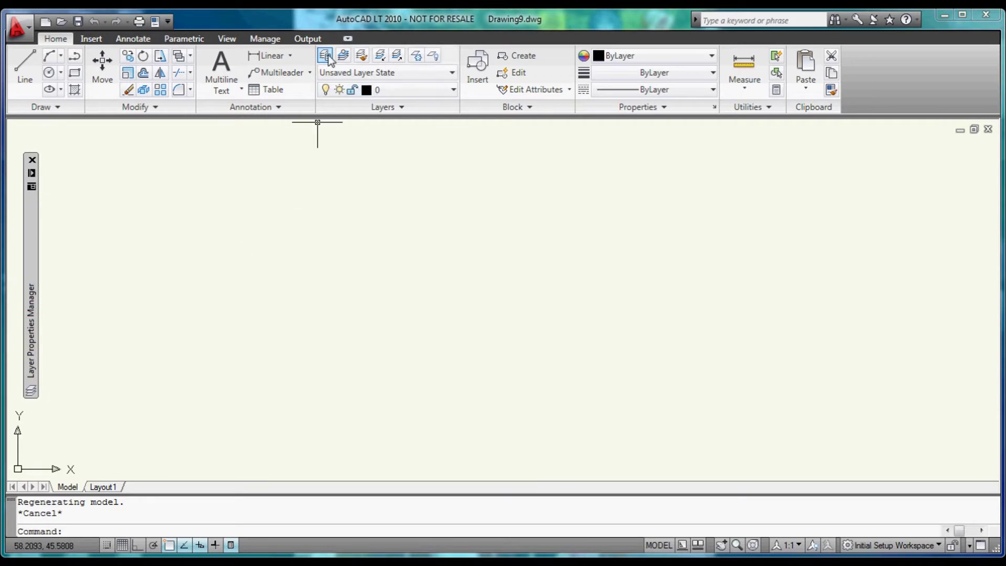
click(328, 57)
click(326, 60)
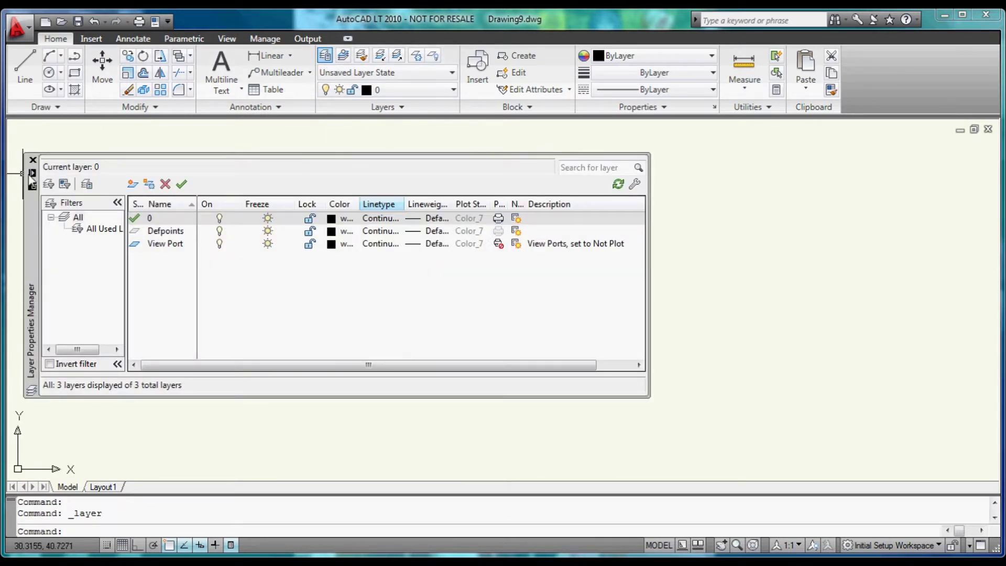
- Create a new layer named guidelines and set its color to red
click(133, 184)
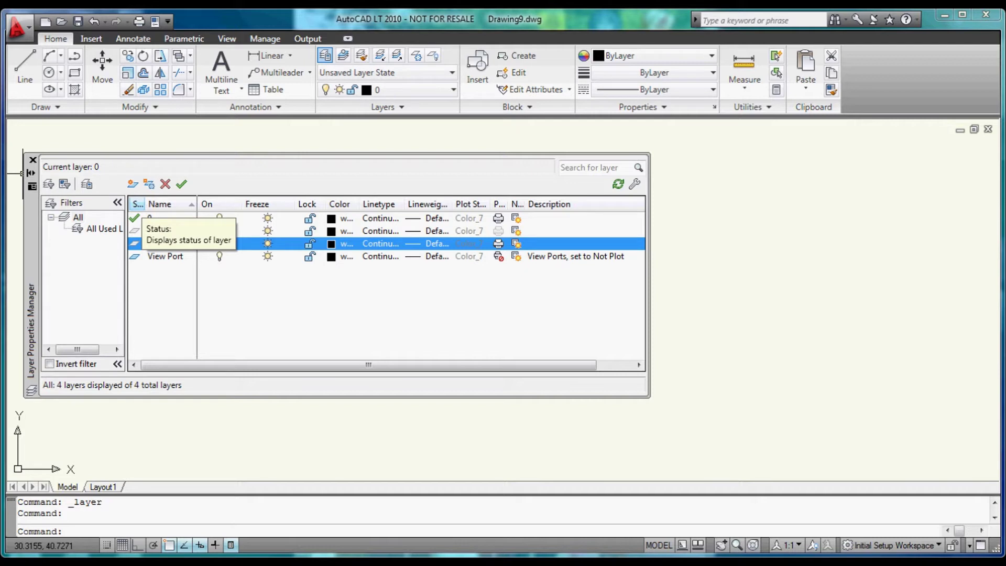
text(guidelines)
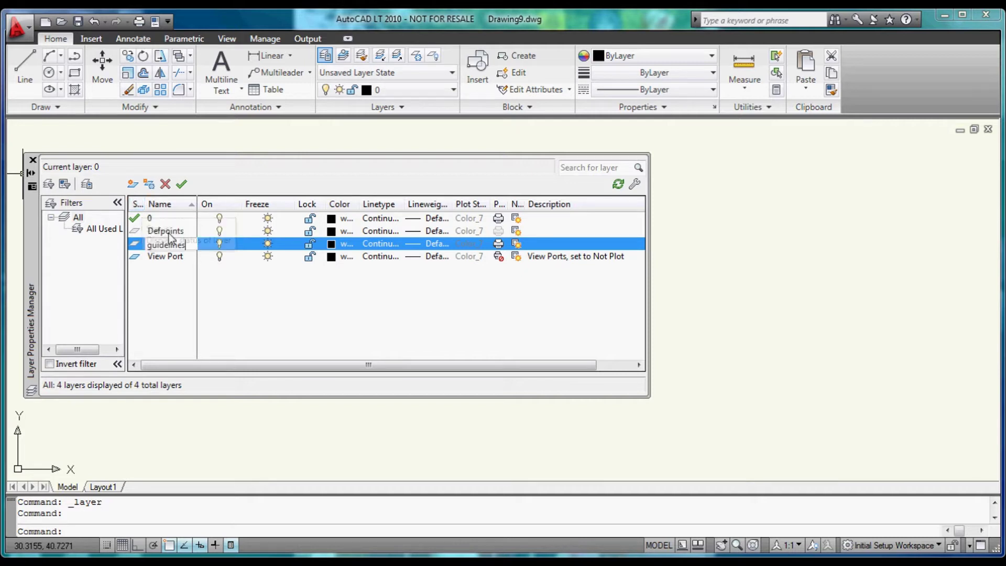
key(Return)
click(332, 256)
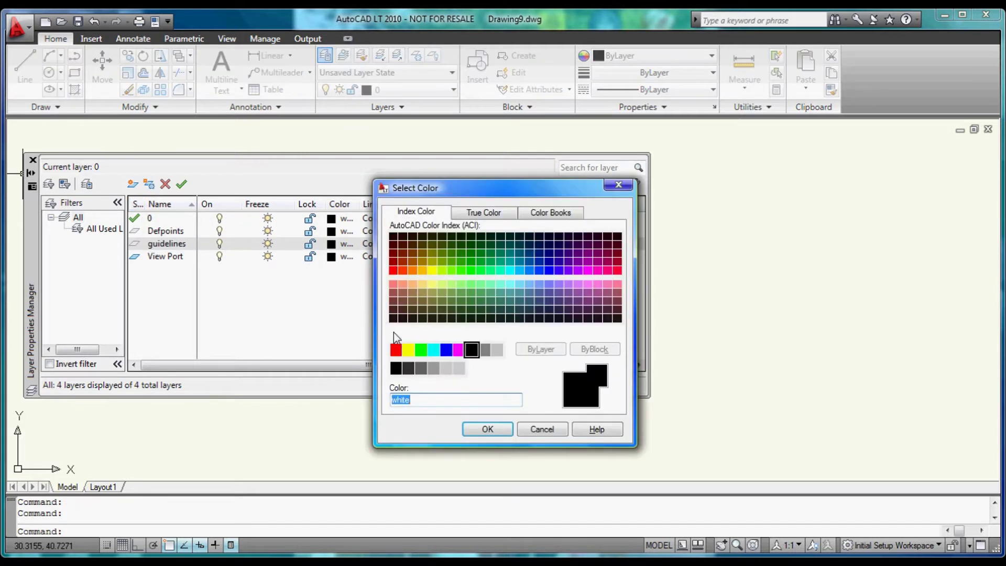
text(red)
click(487, 429)
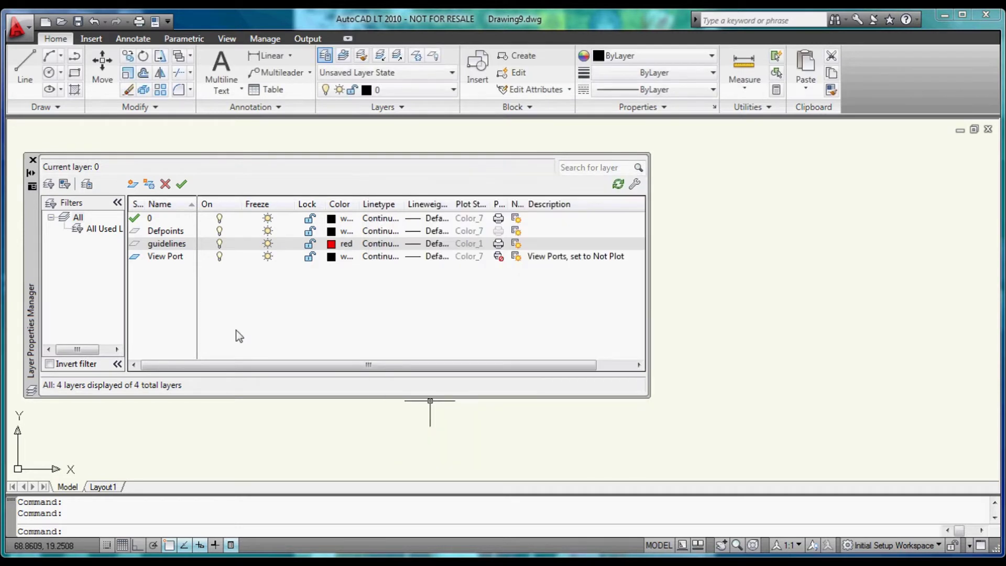
- Create a new layer named baseplate and set its color to blue
click(132, 184)
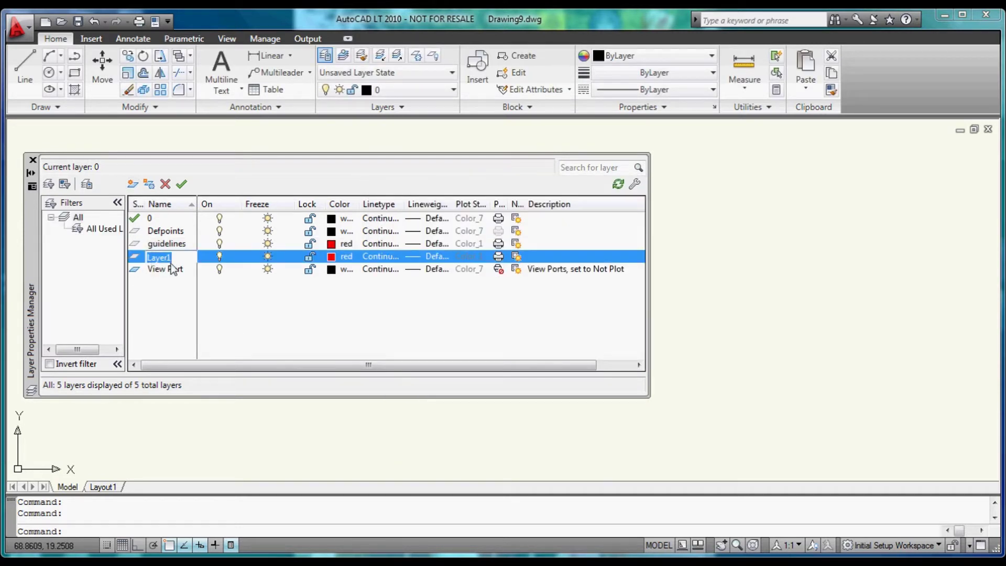
text(baseplate)
click(329, 259)
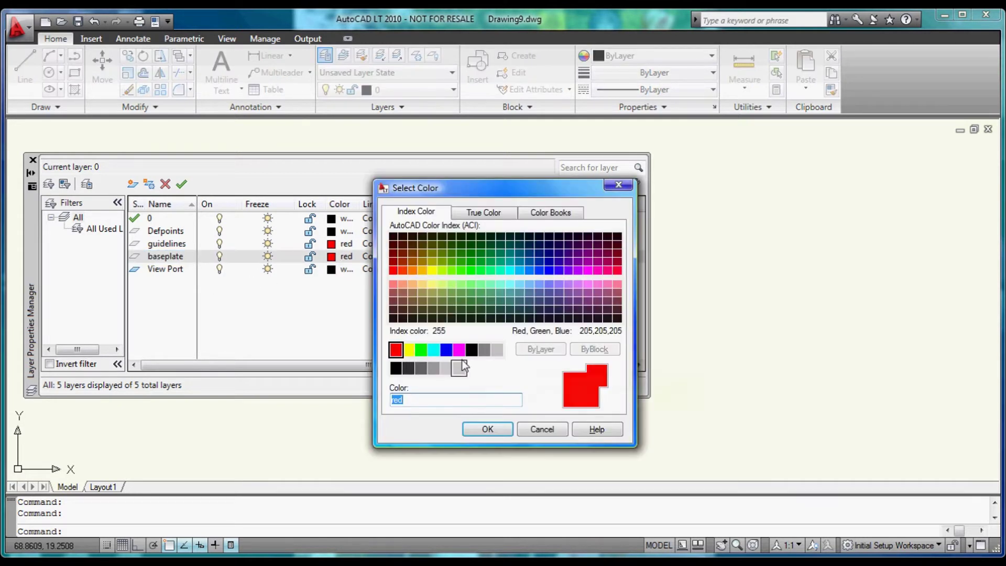
click(449, 356)
click(480, 428)
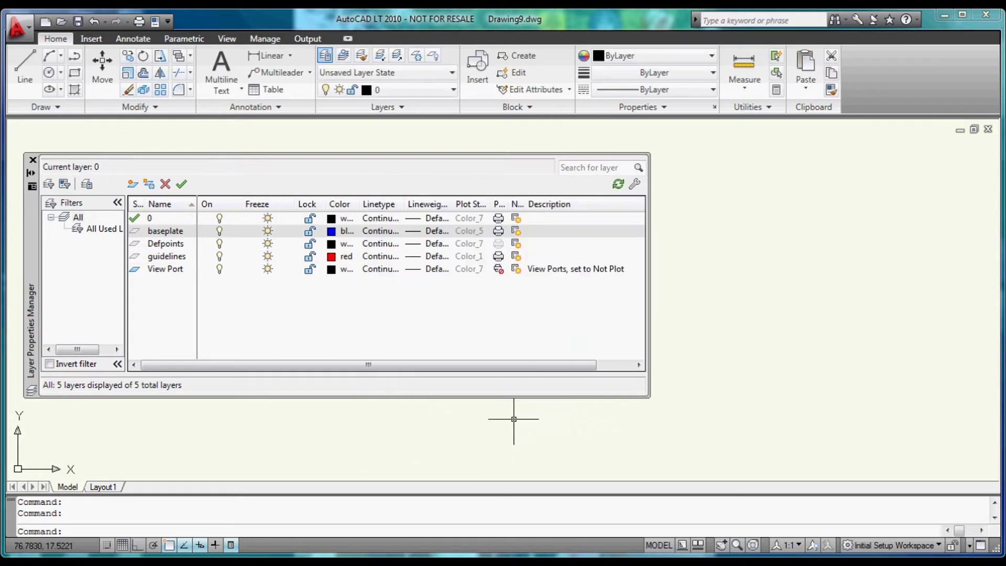
- Create a new layer named jigtabs and set its color to index 250
click(133, 184)
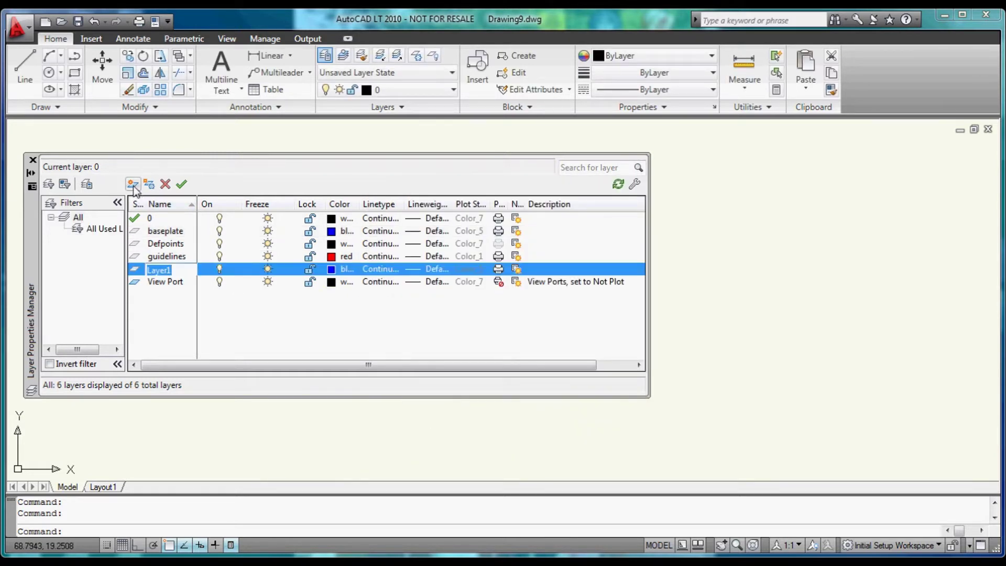
text(jigtabs)
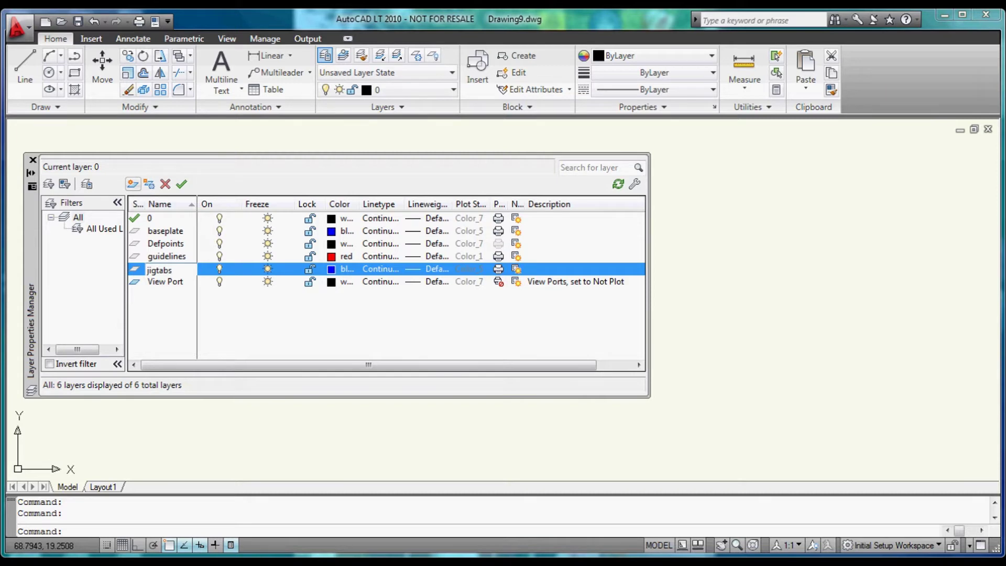
click(331, 269)
click(397, 368)
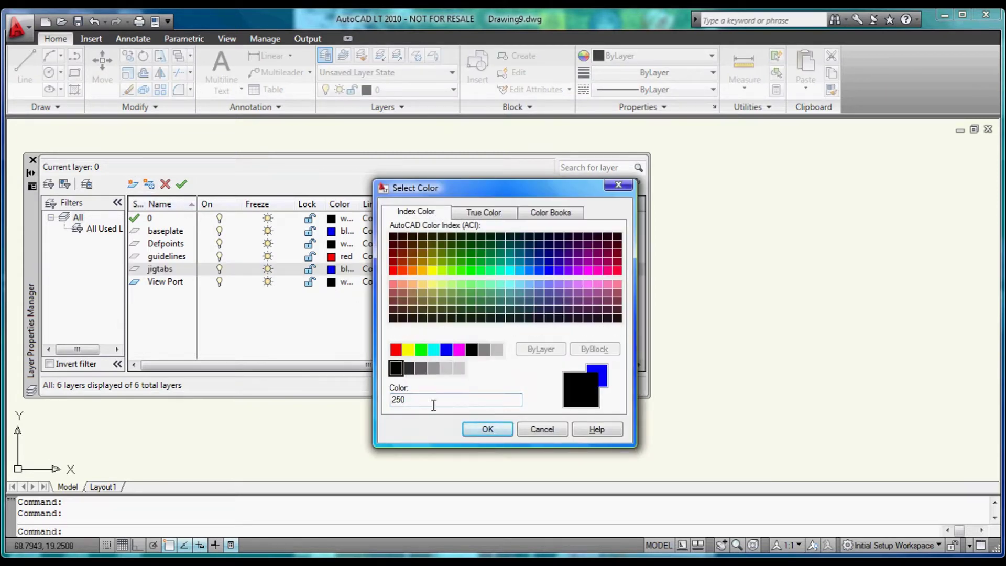
click(487, 429)
- Create a new layer named annotations, and make the guidelines layer current
click(133, 184)
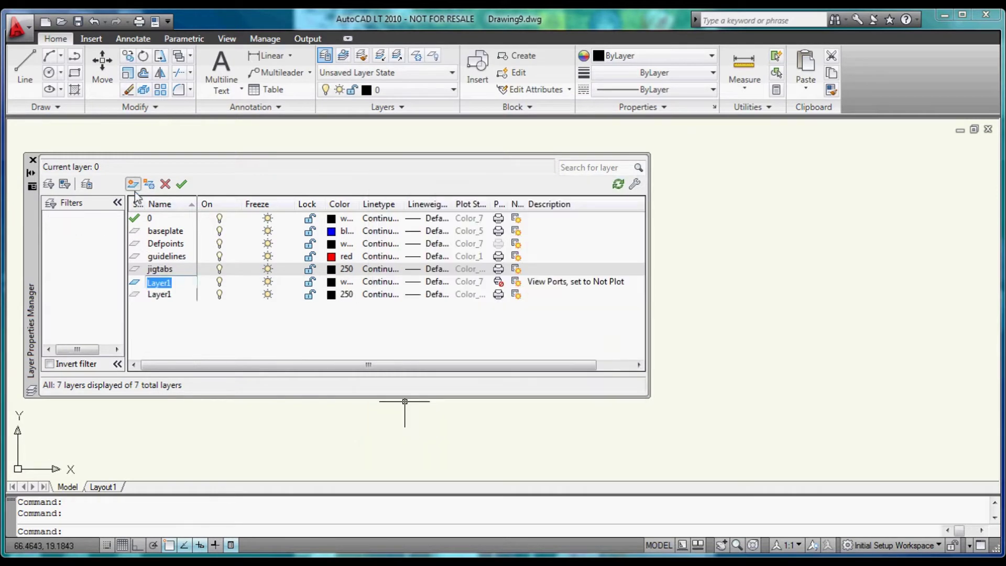
text(a)
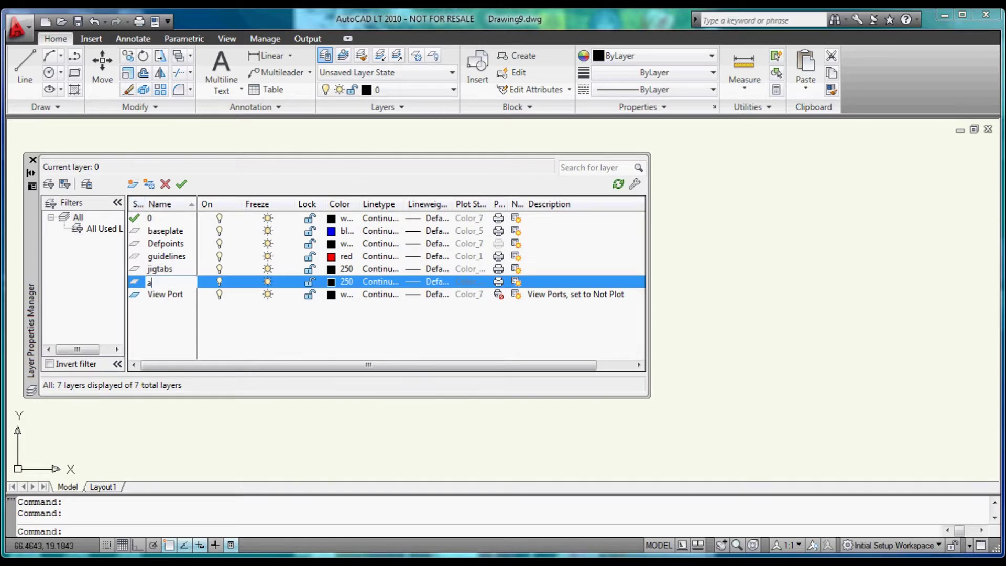
text(nnotations)
key(Return)
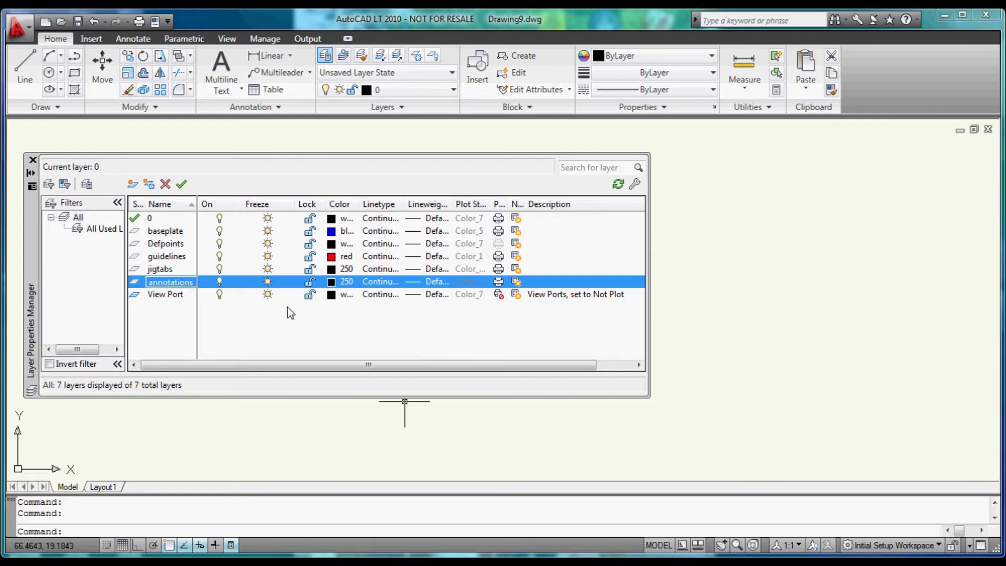
double_click(136, 257)
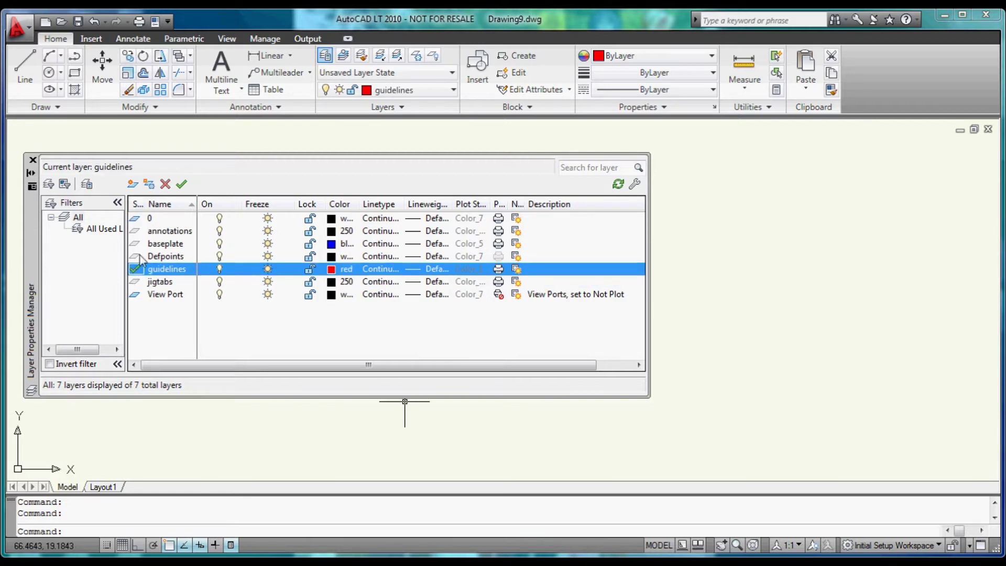
click(30, 175)
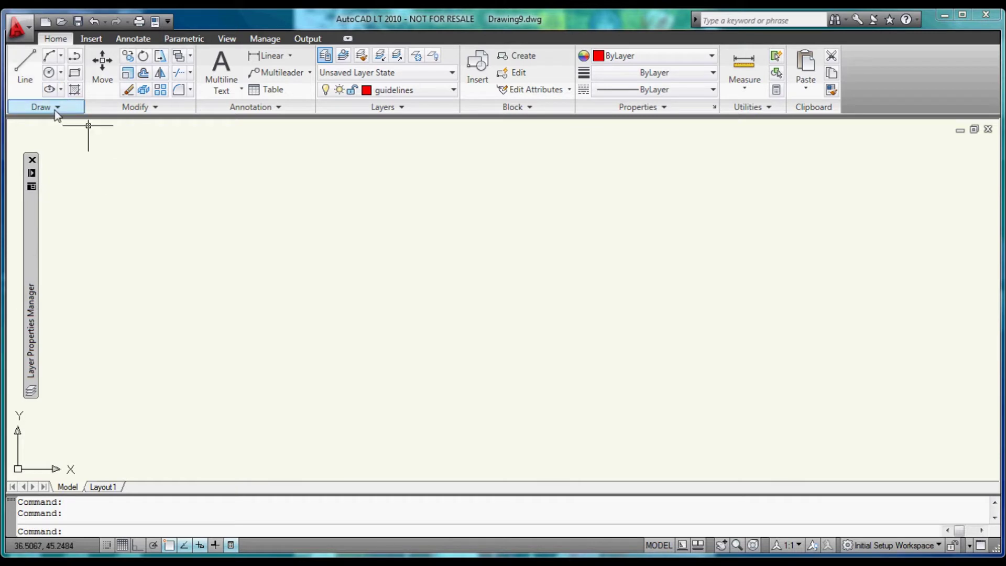
- Draw two construction lines through the origin 0,0, one at 0 degrees and one at 90 degrees
click(55, 108)
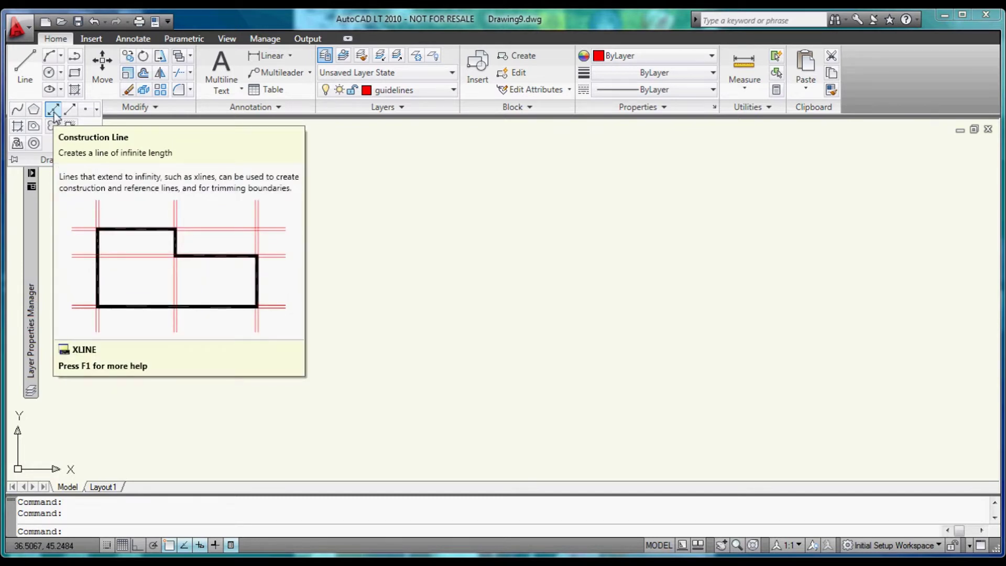
click(53, 110)
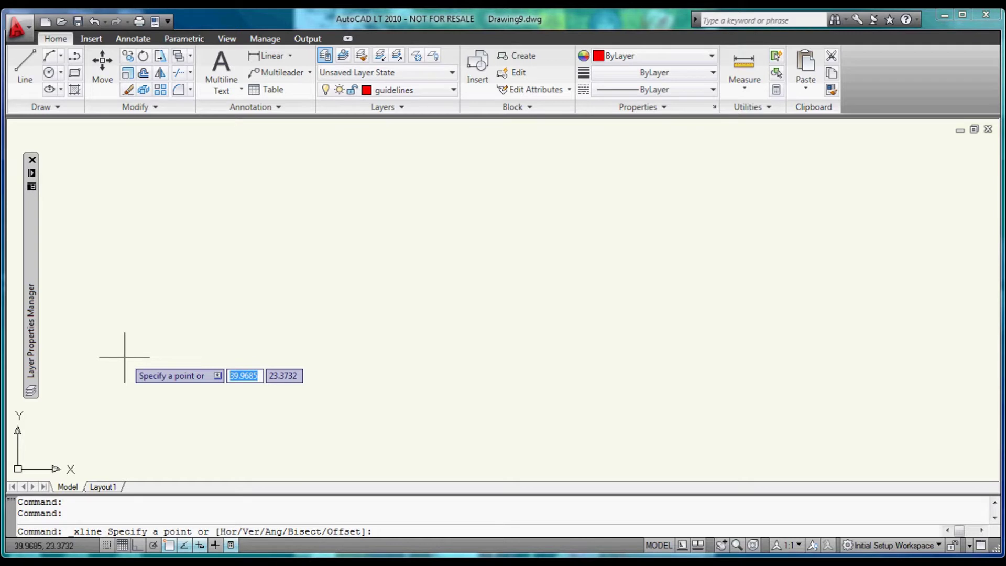
text(0,0)
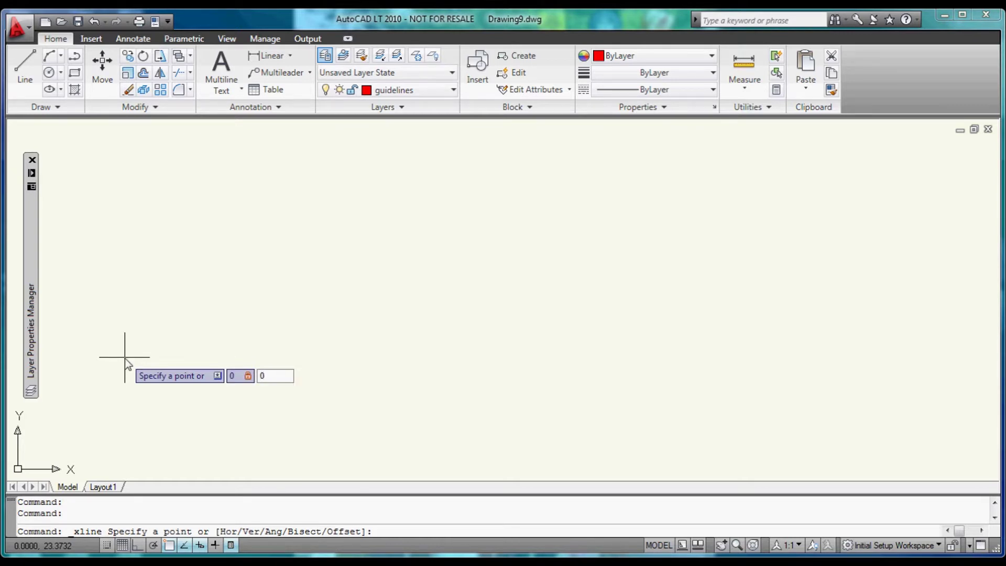
key(Return)
key(Tab)
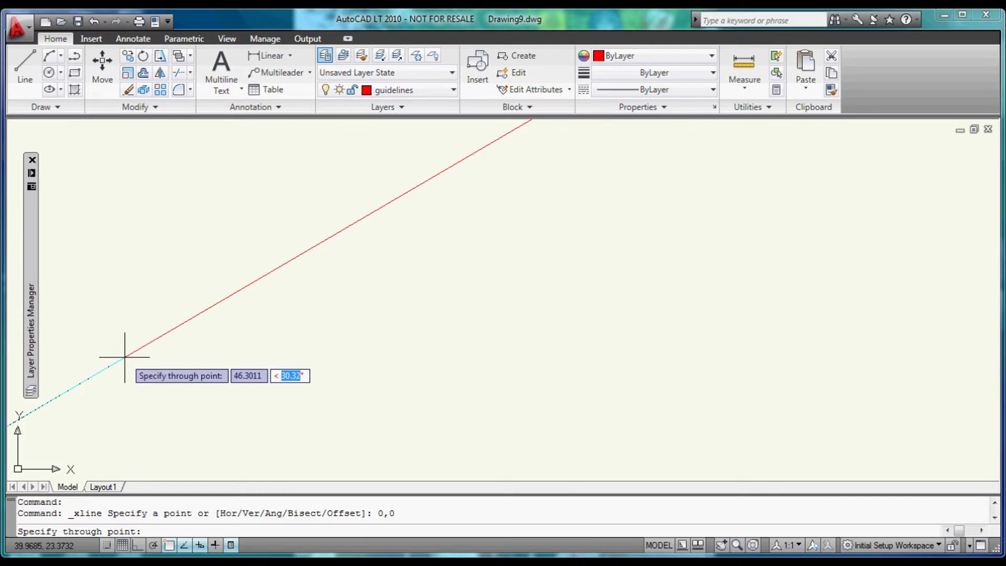
text(0)
key(Return)
key(Tab)
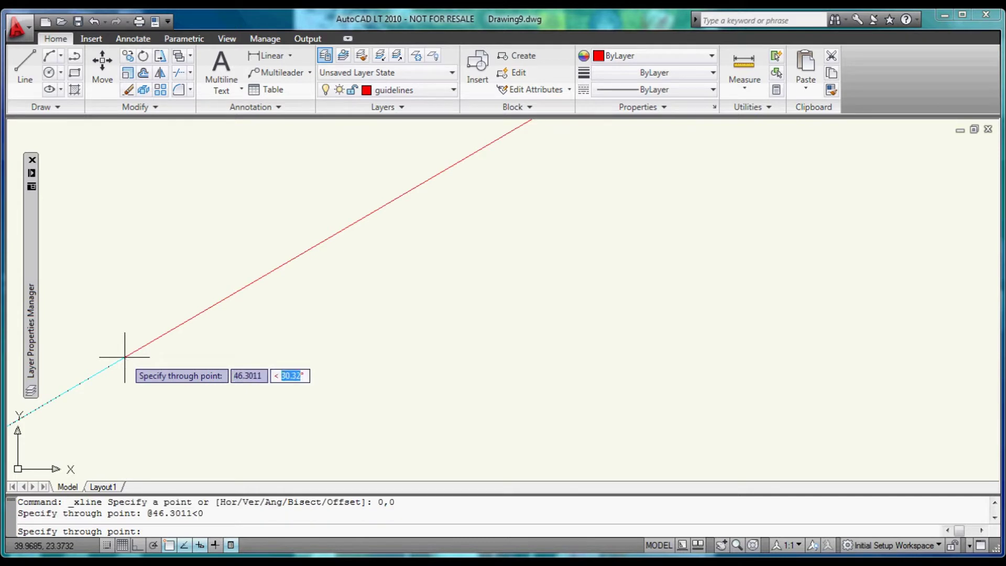
text(90)
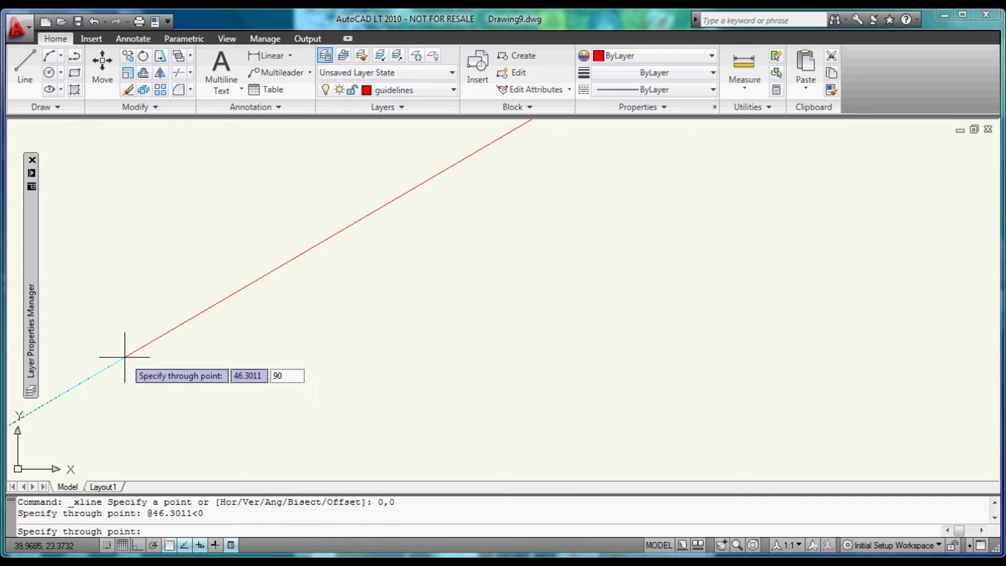
key(Return)
key(Return)
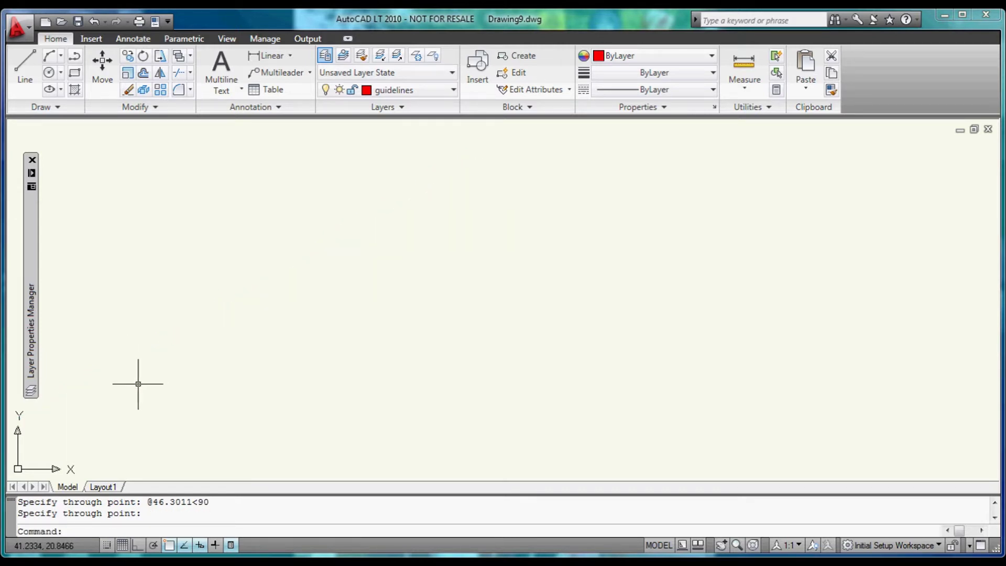
- Draw a construction line through the point 50,0 at an angle of 90 degrees
text(XLINE)
key(Return)
text(50)
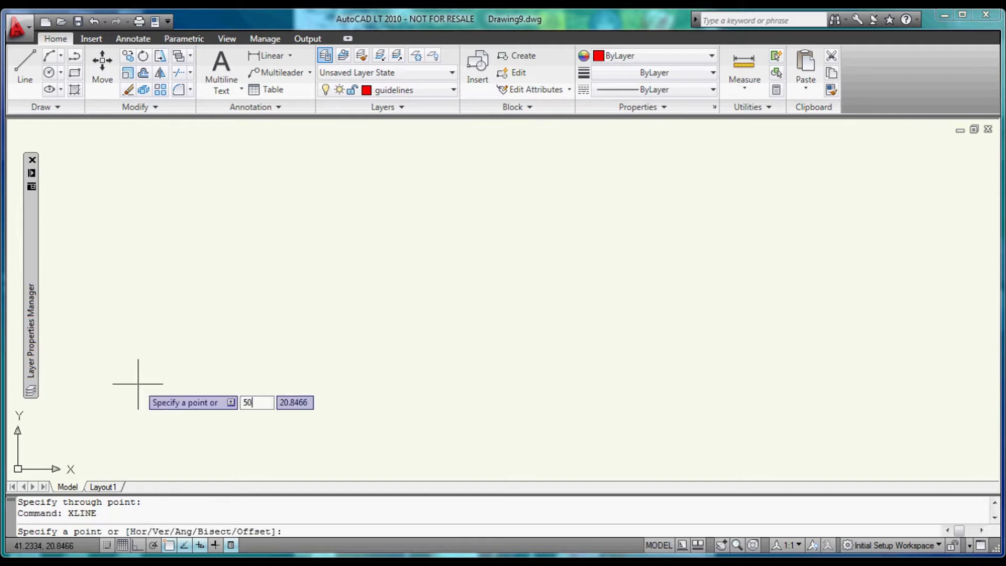
key(Tab)
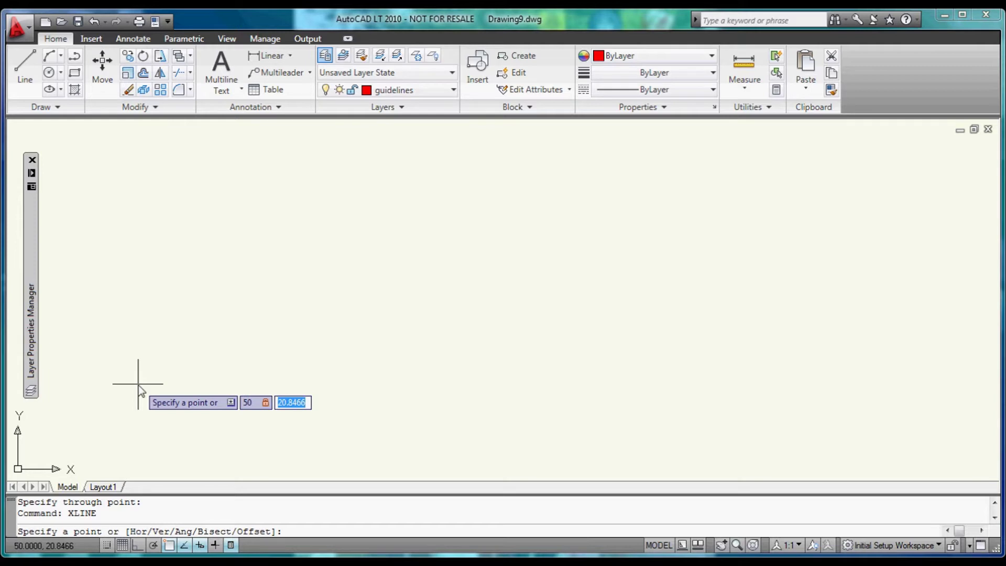
text(0)
key(Return)
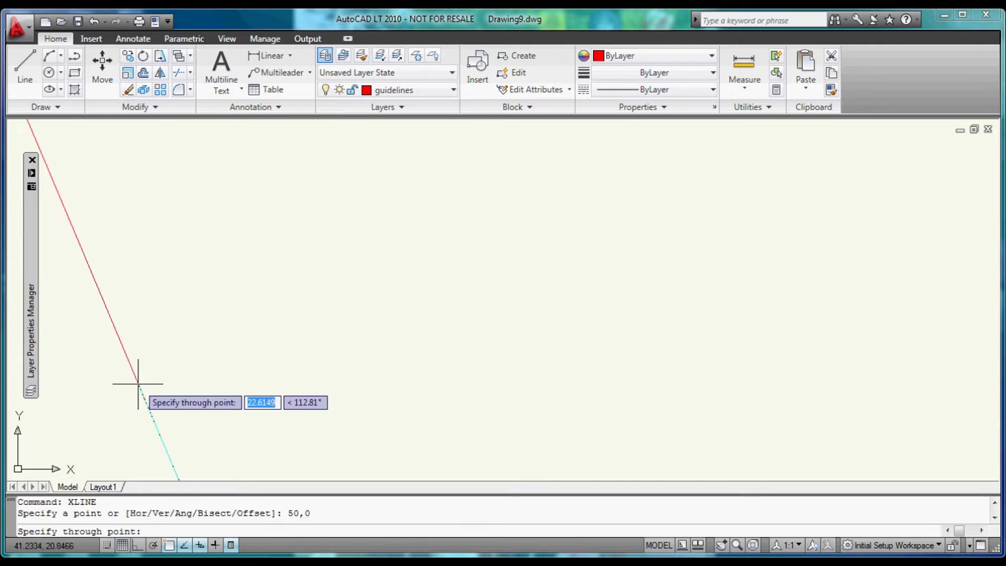
key(Tab)
text(90)
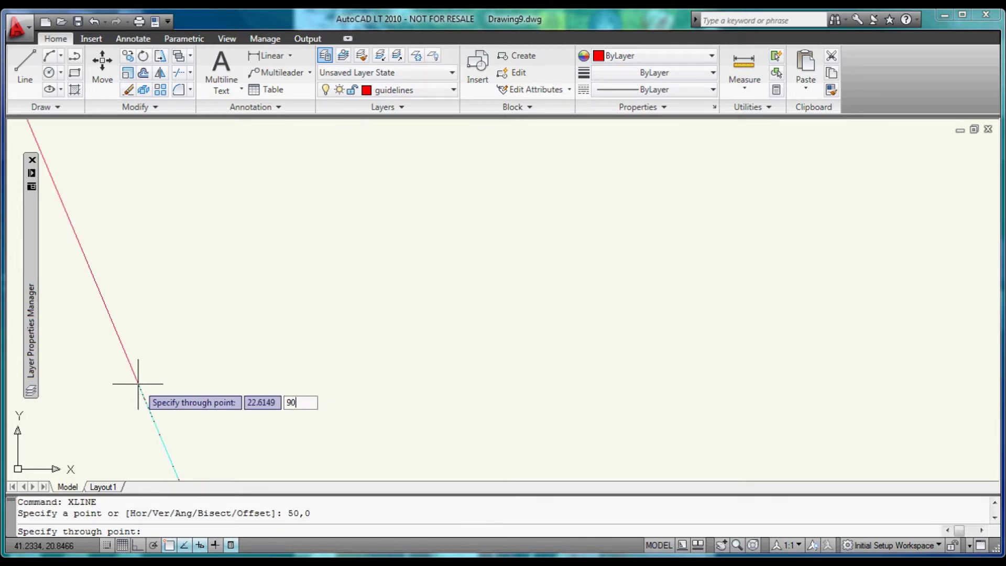
key(Return)
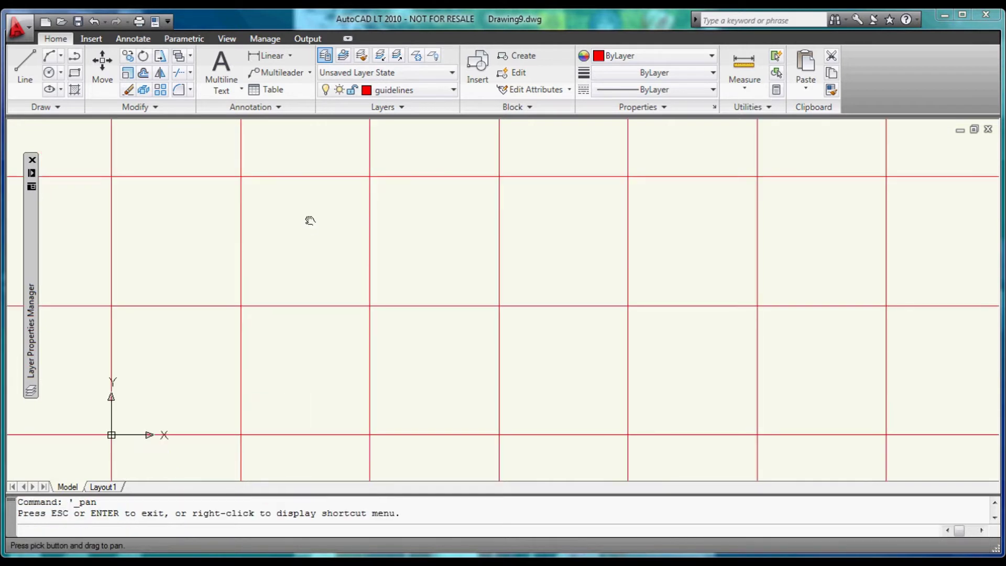
- Draw a 300 by 300 rectangle on the baseplate layer with its first corner at 0,0
click(454, 90)
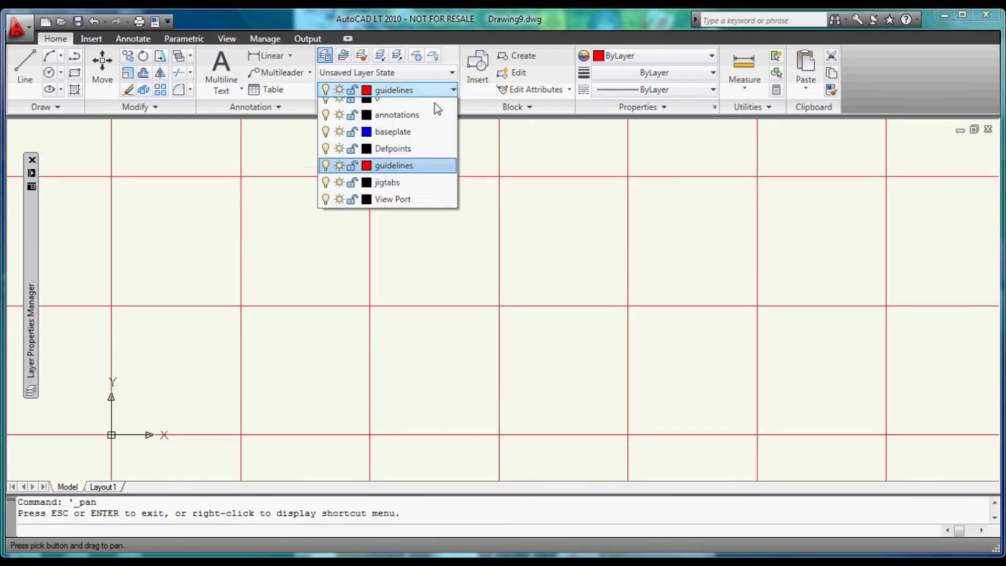
click(389, 140)
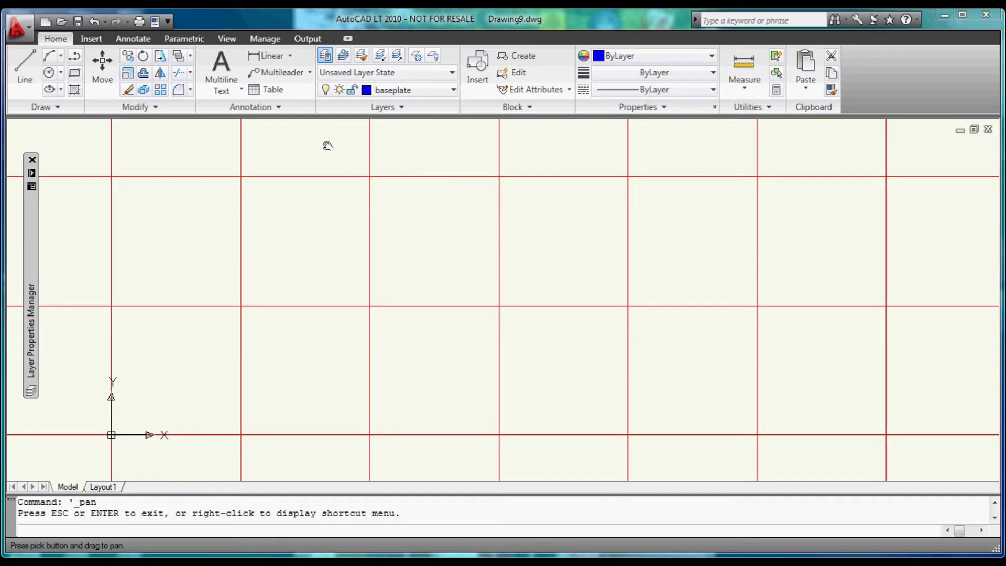
click(75, 73)
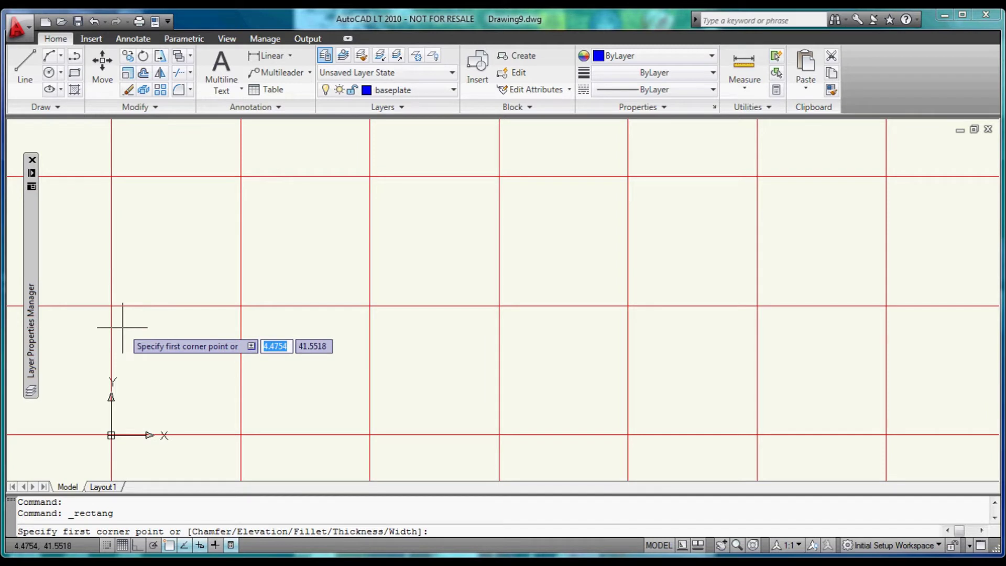
text(0,0)
key(Return)
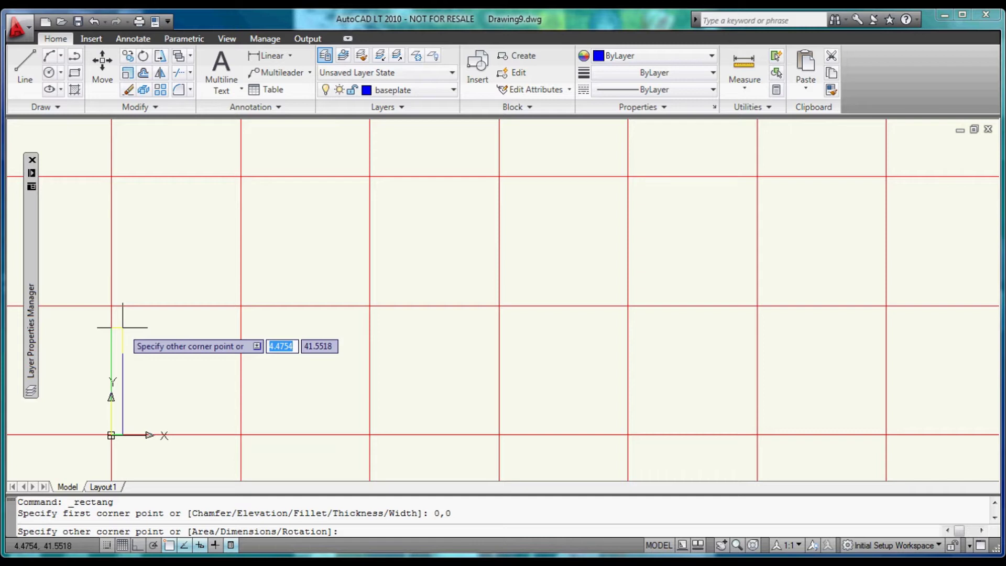
text(300)
key(Tab)
text(300)
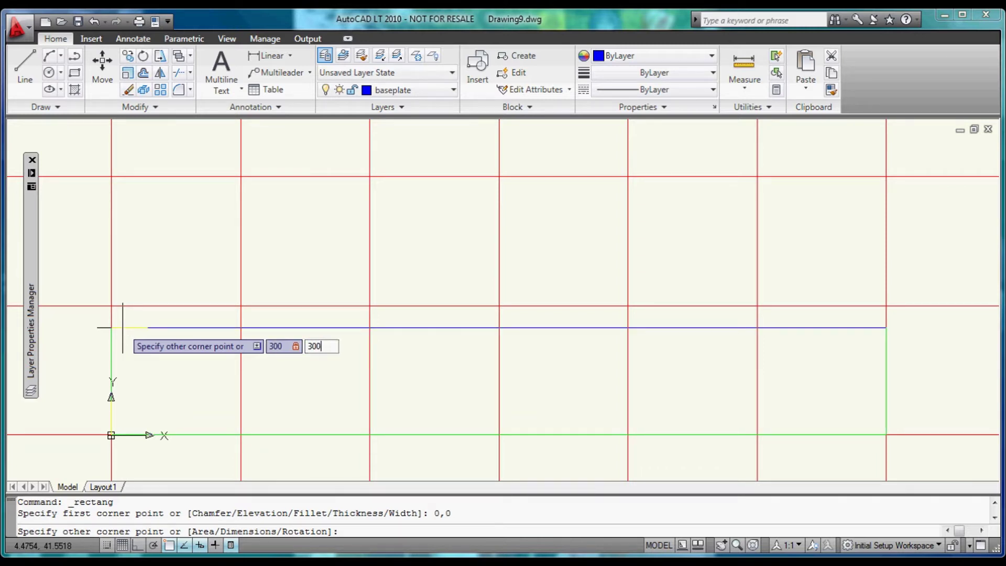
key(Return)
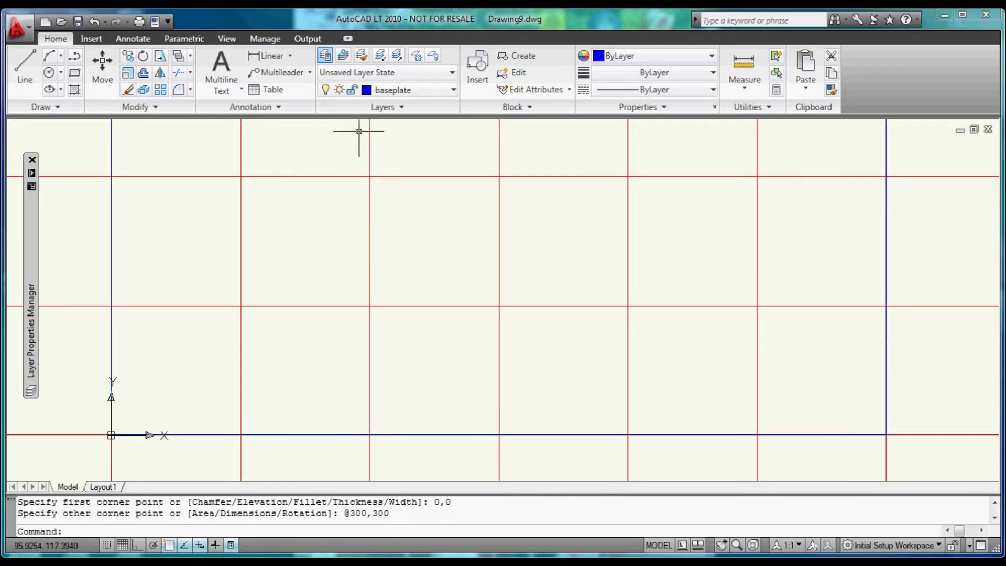
- Make the guidelines layer the current layer
right_click(143, 224)
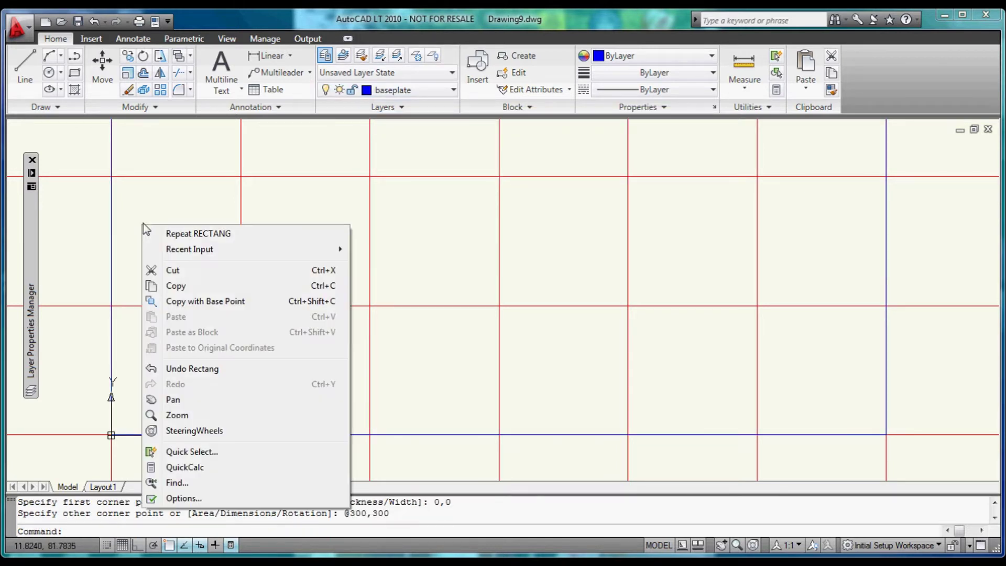
click(179, 415)
right_click(166, 356)
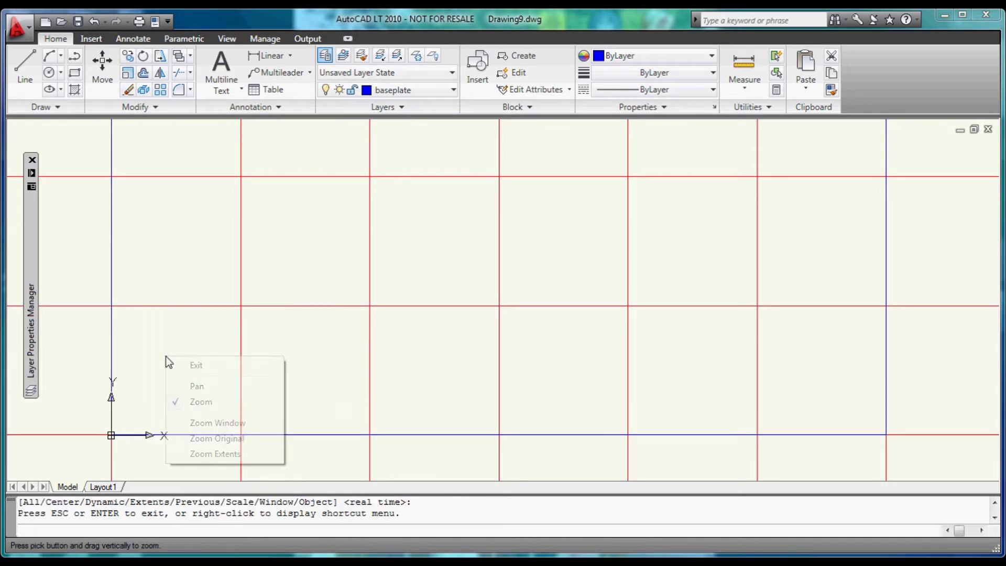
click(219, 454)
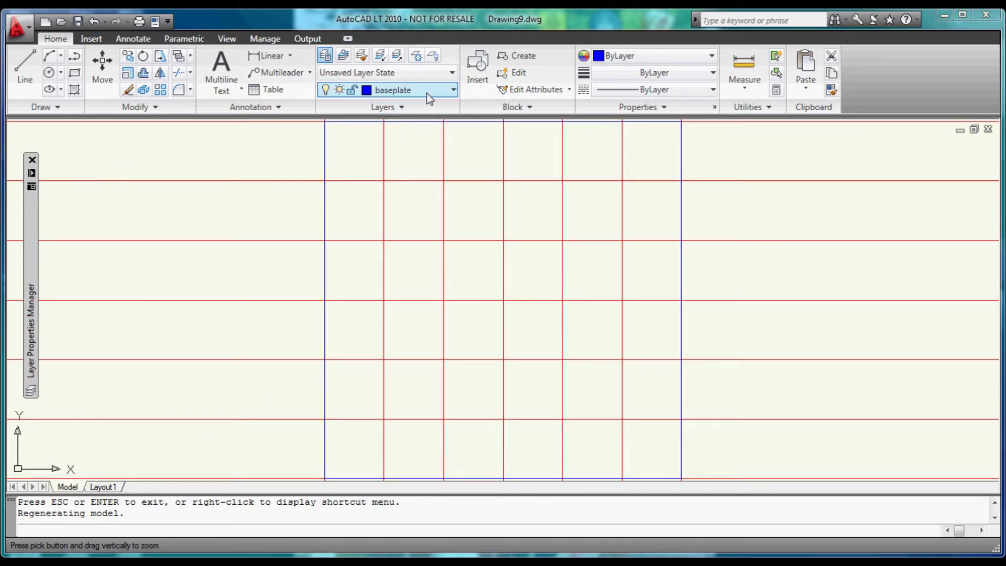
click(449, 94)
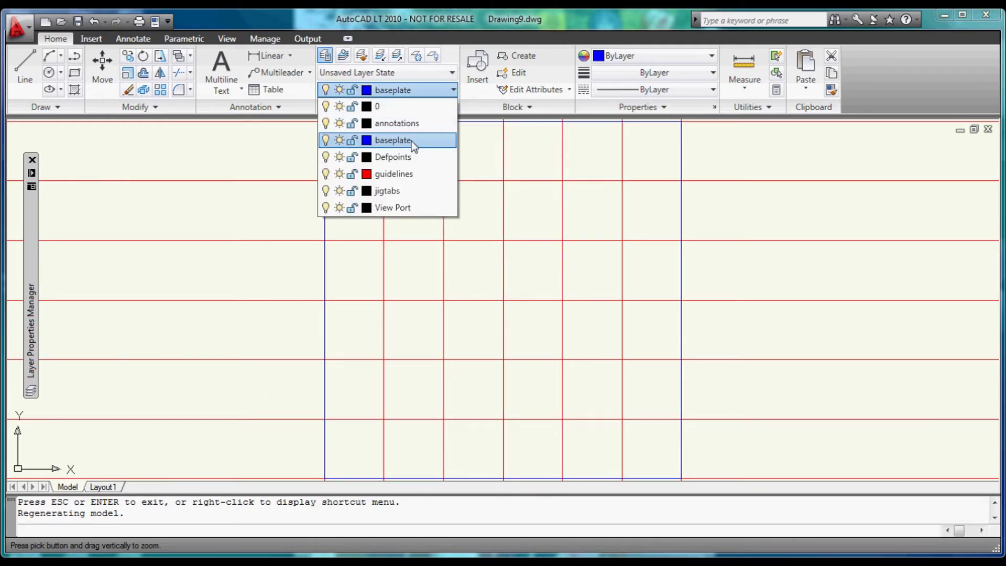
click(398, 174)
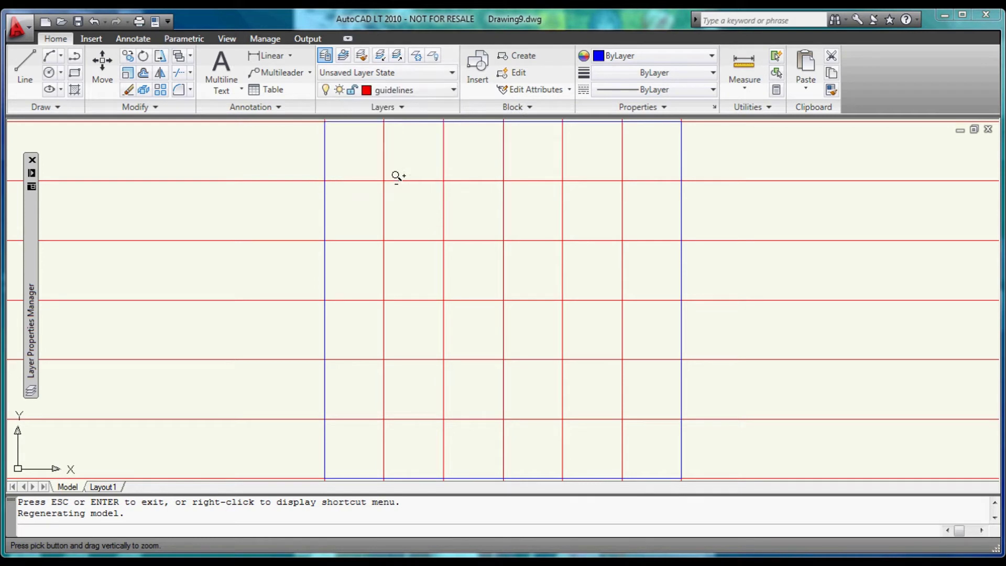
right_click(278, 216)
click(301, 224)
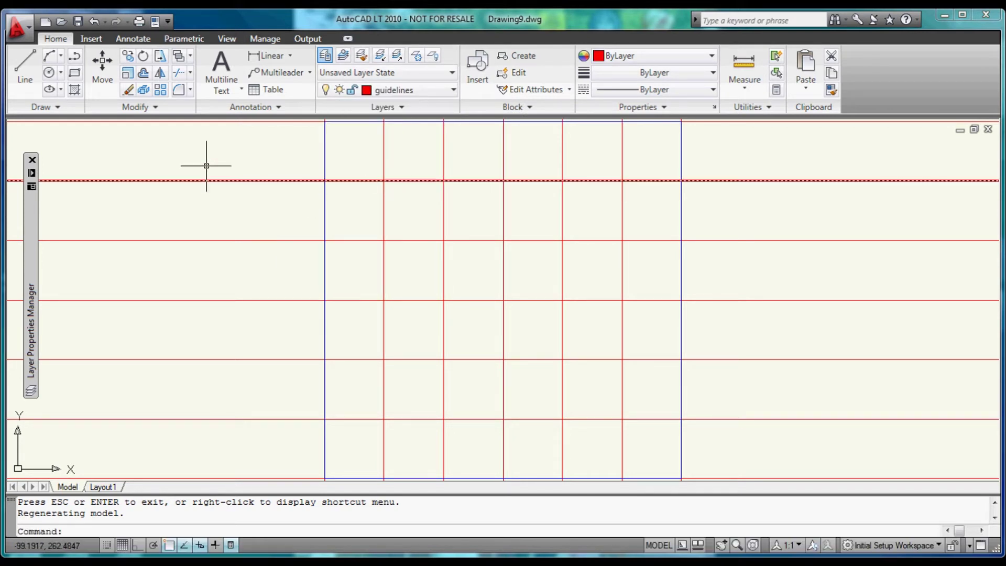
- Draw a 280 by 280 guide rectangle inside the baseplate with its first corner at 10,10
click(74, 72)
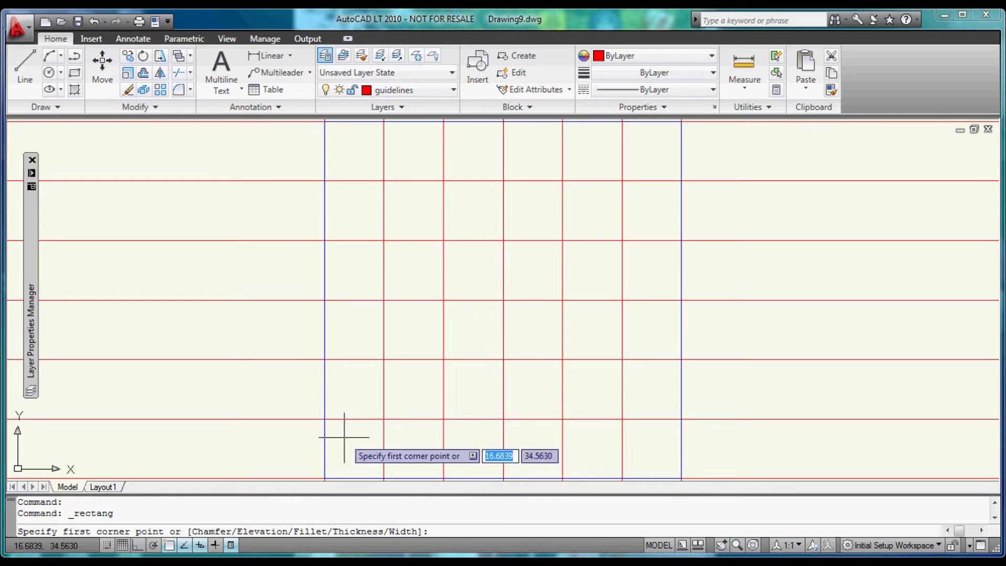
text(10)
key(Tab)
key(BackSpace)
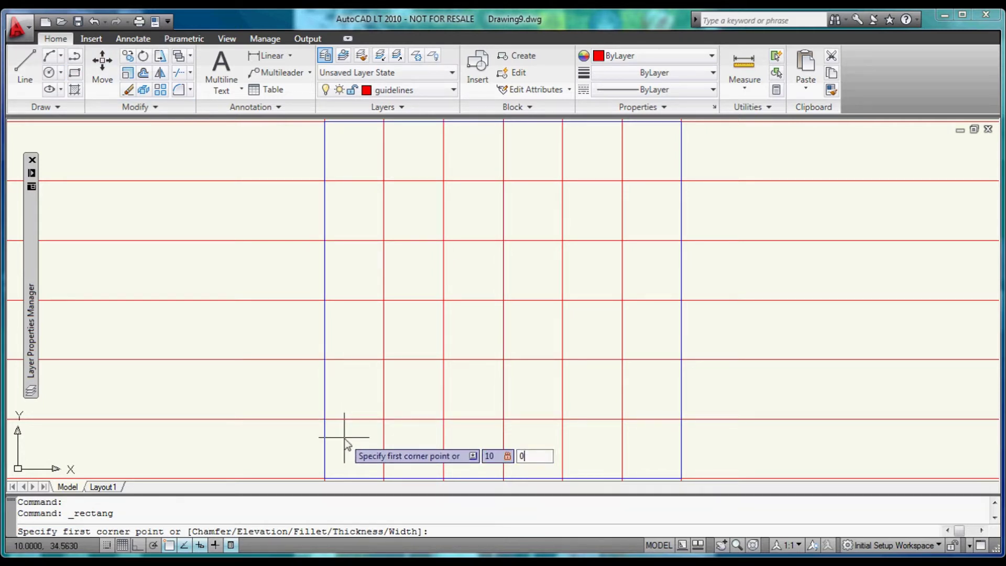
text(10)
key(Tab)
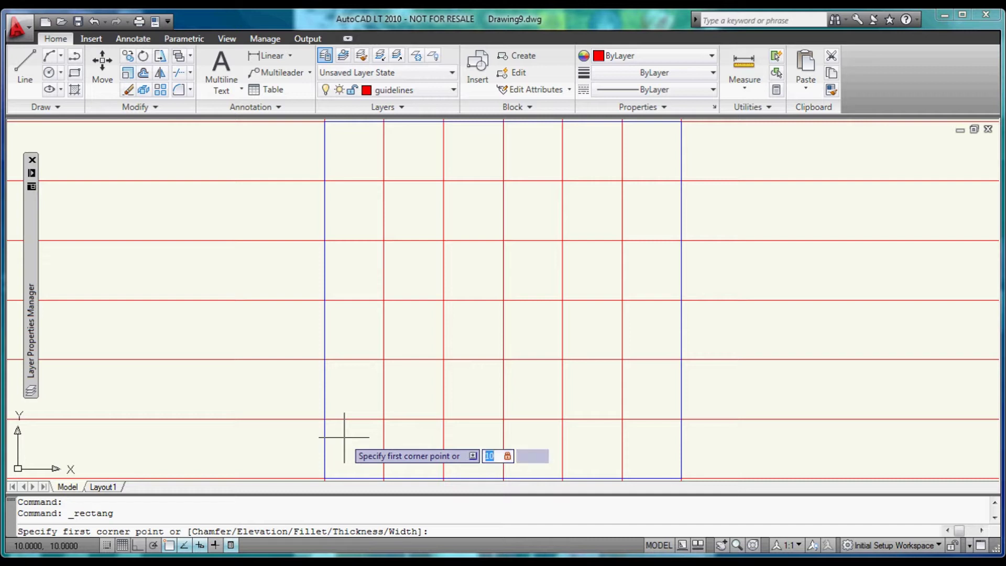
key(Return)
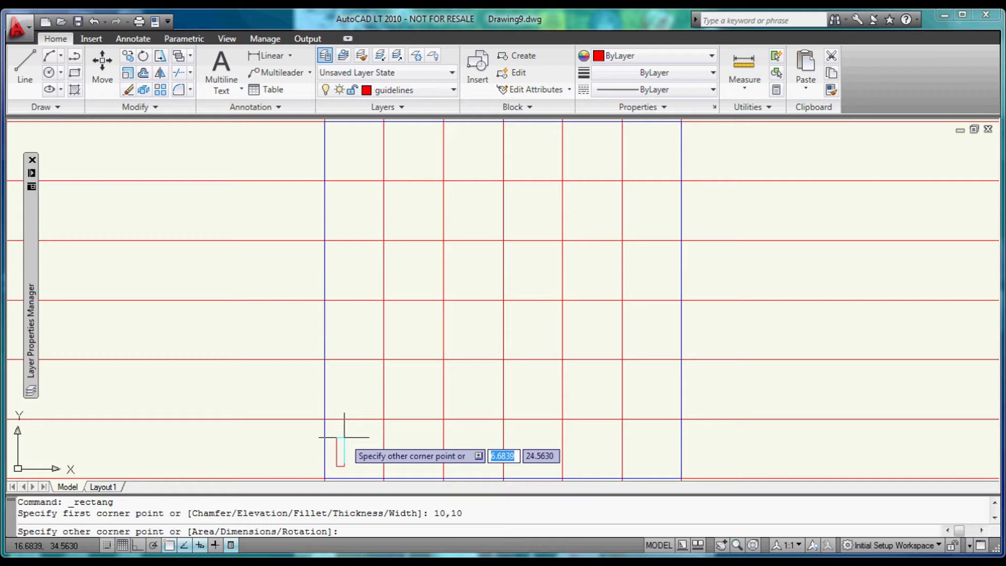
text(280)
key(Tab)
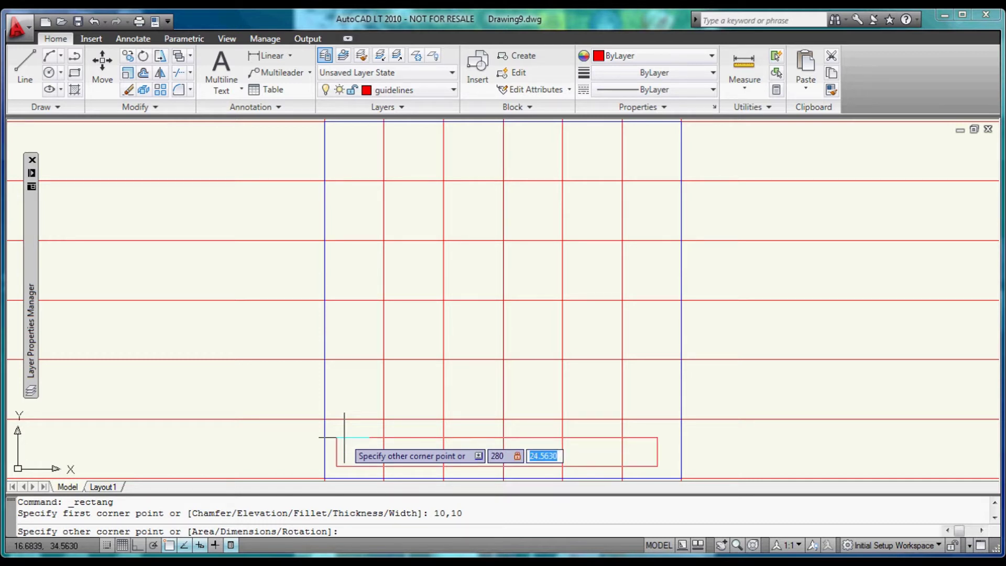
text(280)
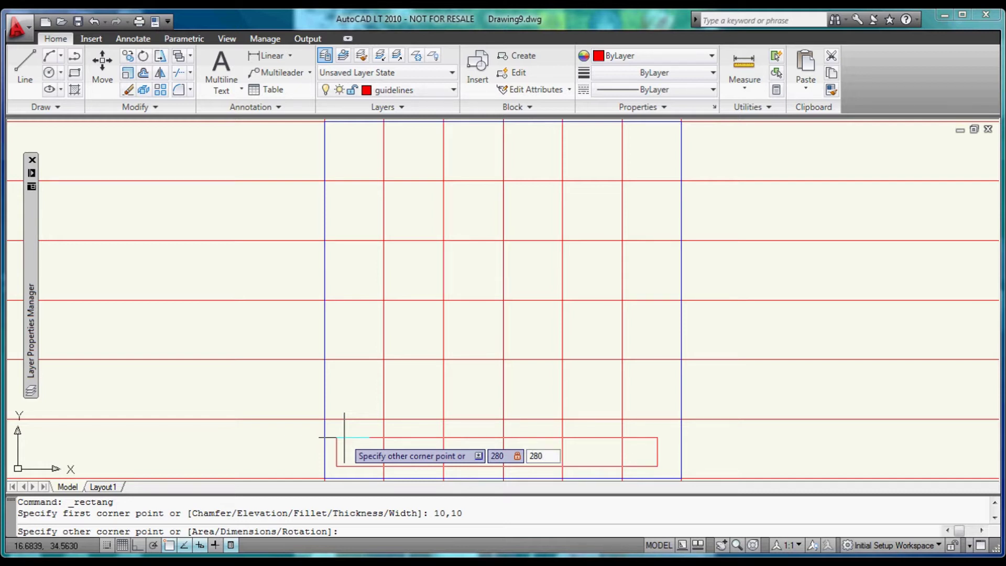
key(Return)
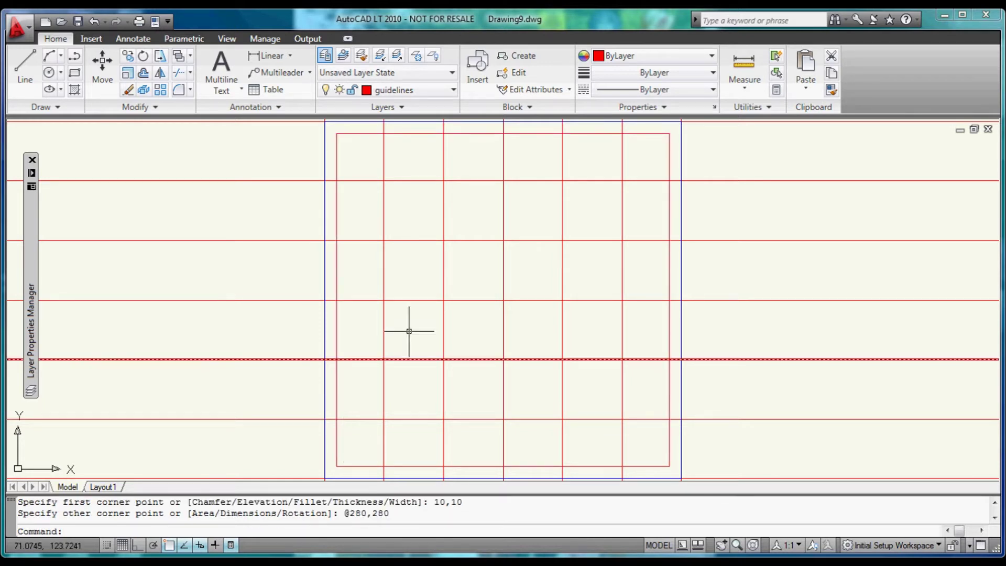
- Start a polyline at 10,10 on the jigtabs layer with a first segment 35 units straight up
click(454, 92)
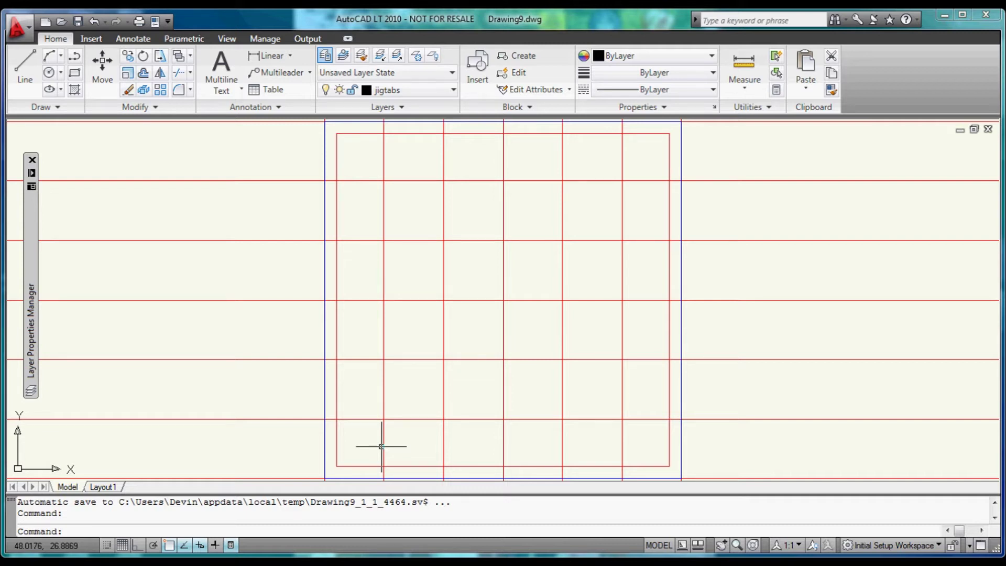
text(pline)
key(Return)
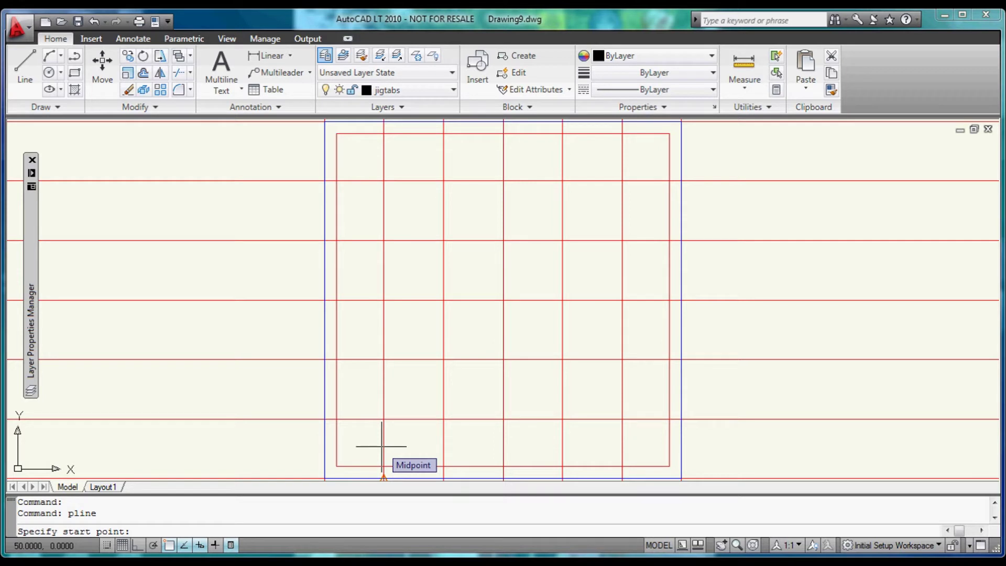
key(Escape)
key(Return)
text(10)
key(Tab)
text(1)
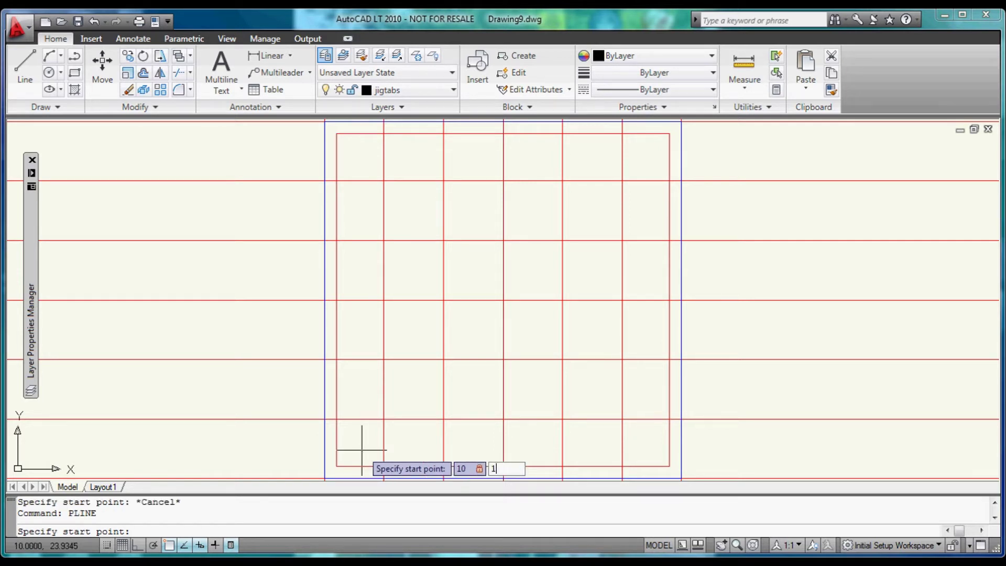
text(0)
key(Return)
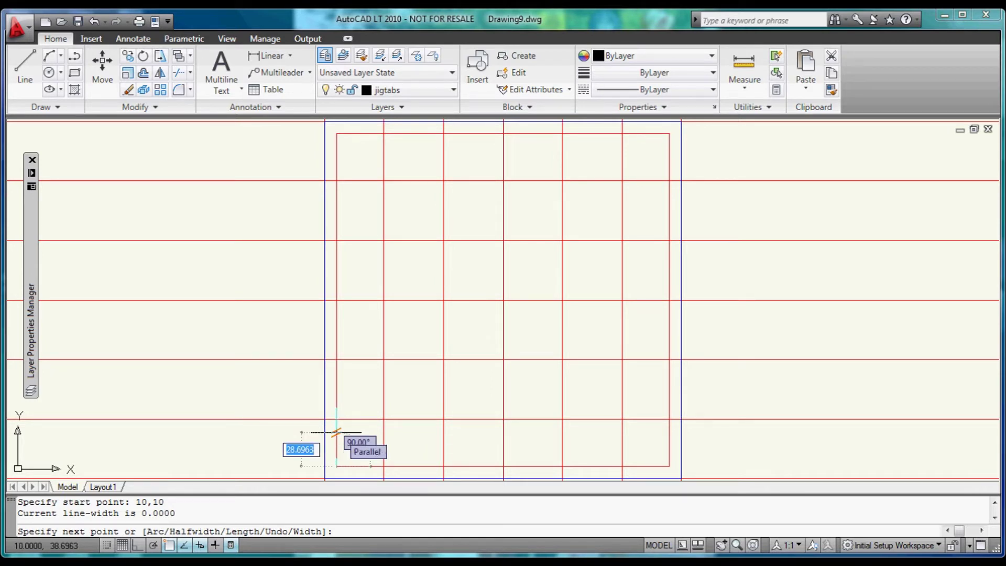
text(35)
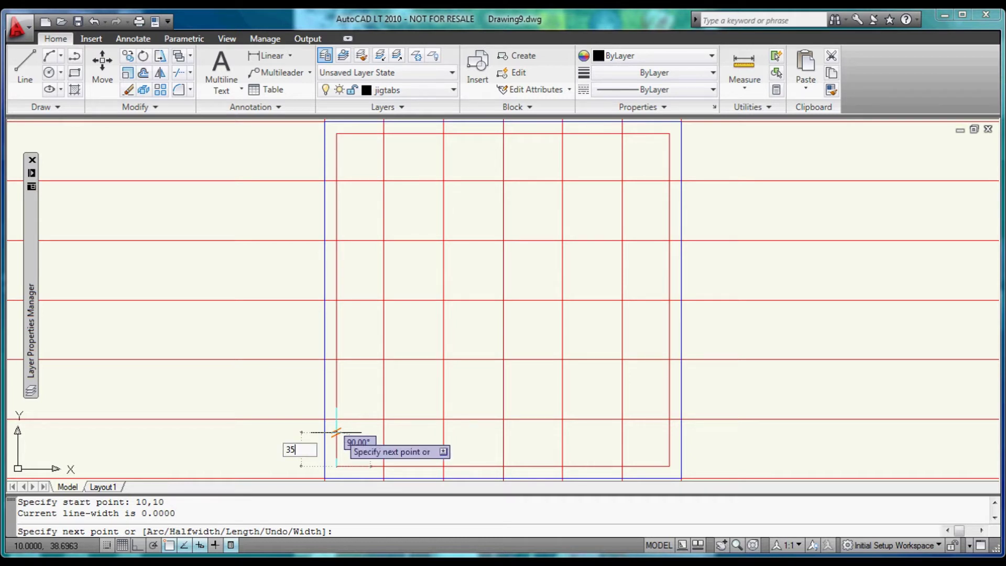
key(Return)
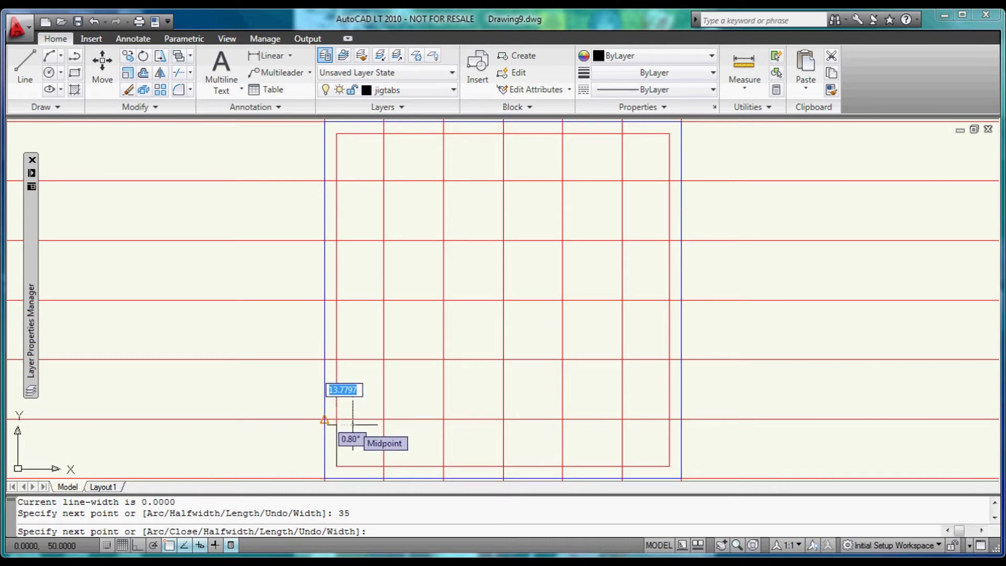
- Continue the tab's polyline 10 units at 0 degrees and 25 units straight down
text(10)
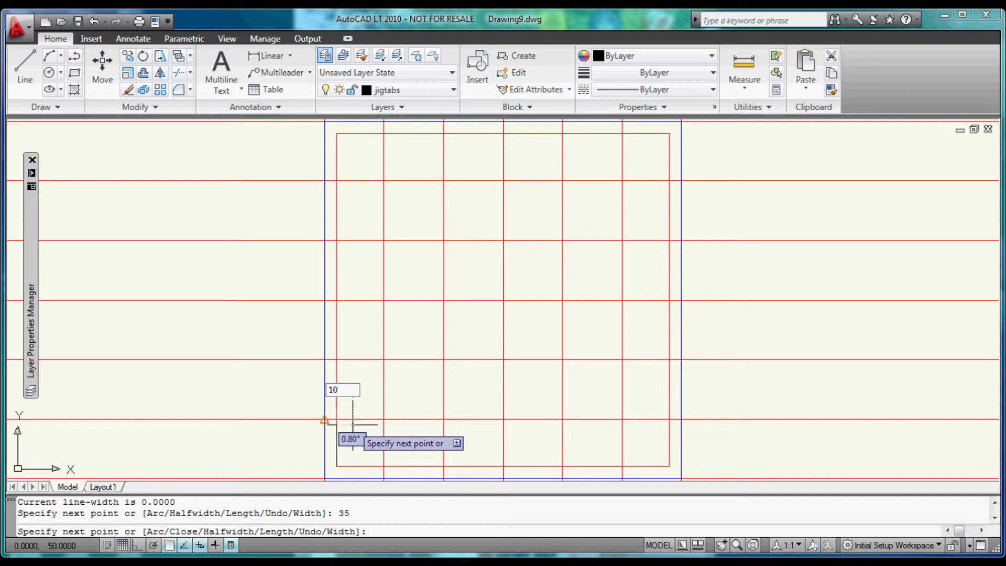
key(Tab)
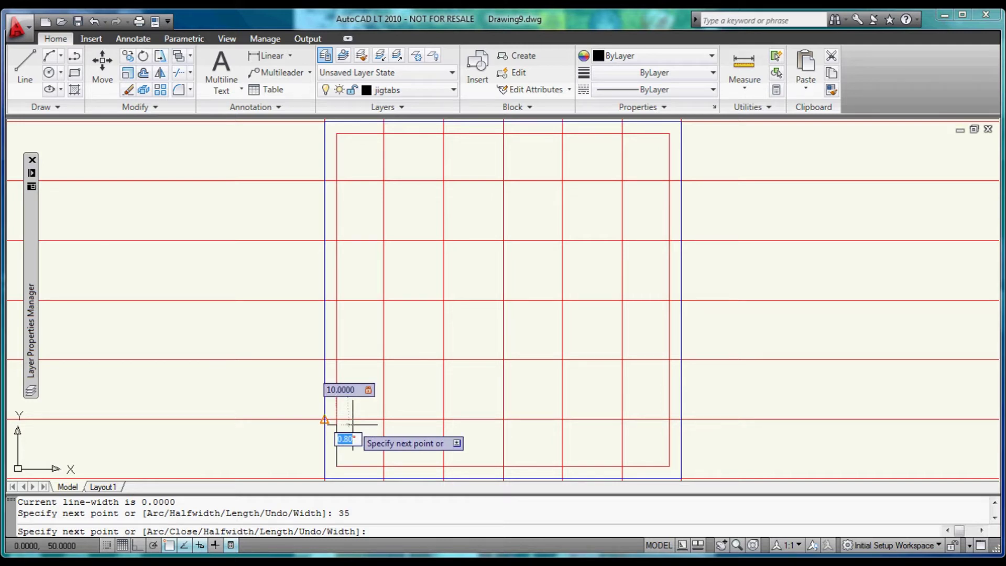
text(0)
key(Return)
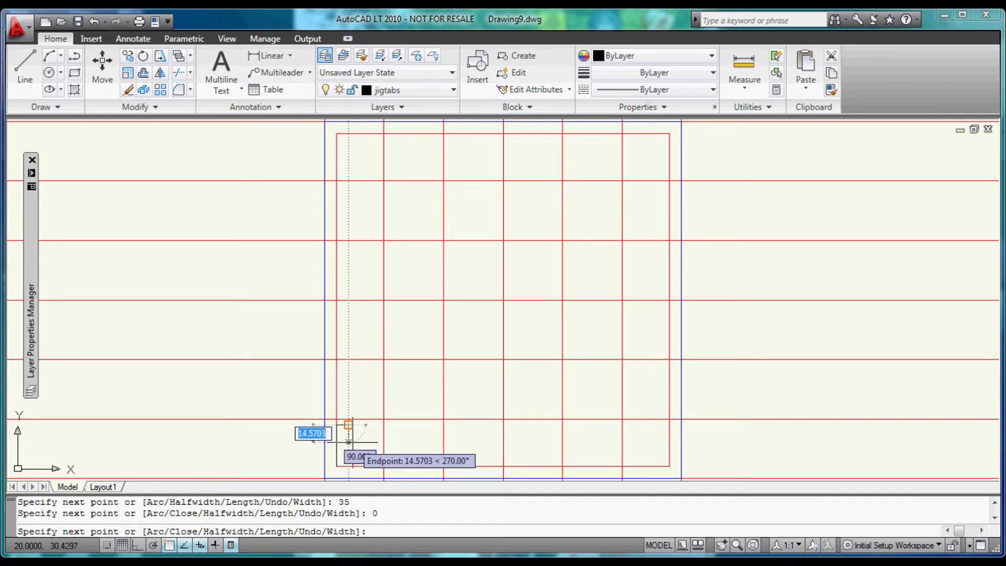
text(25)
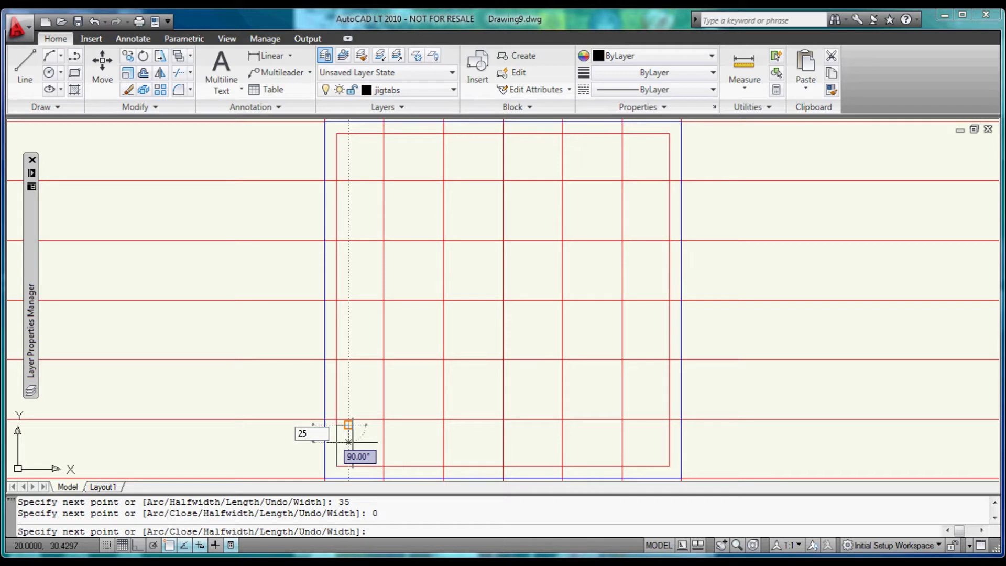
key(Tab)
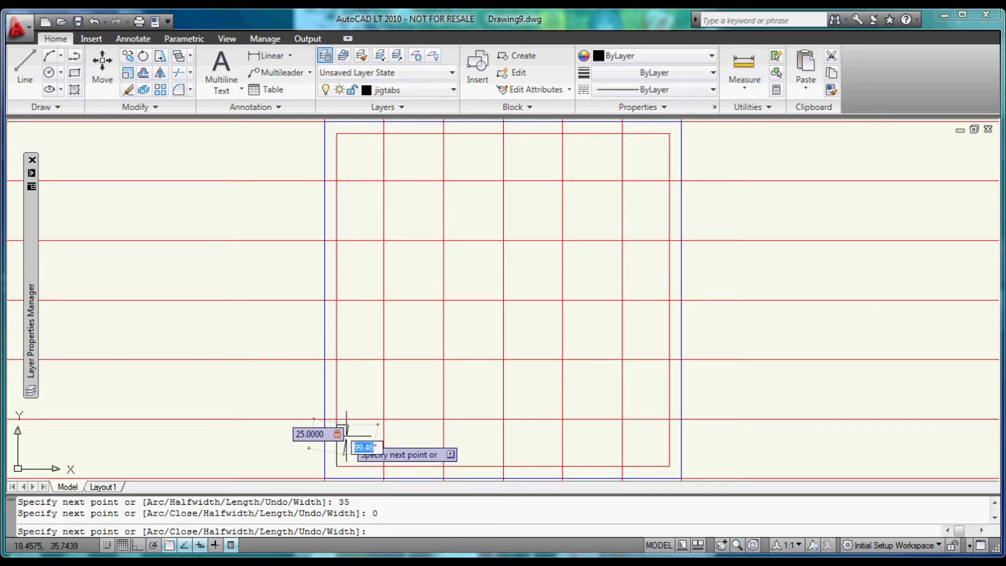
text(90)
key(Return)
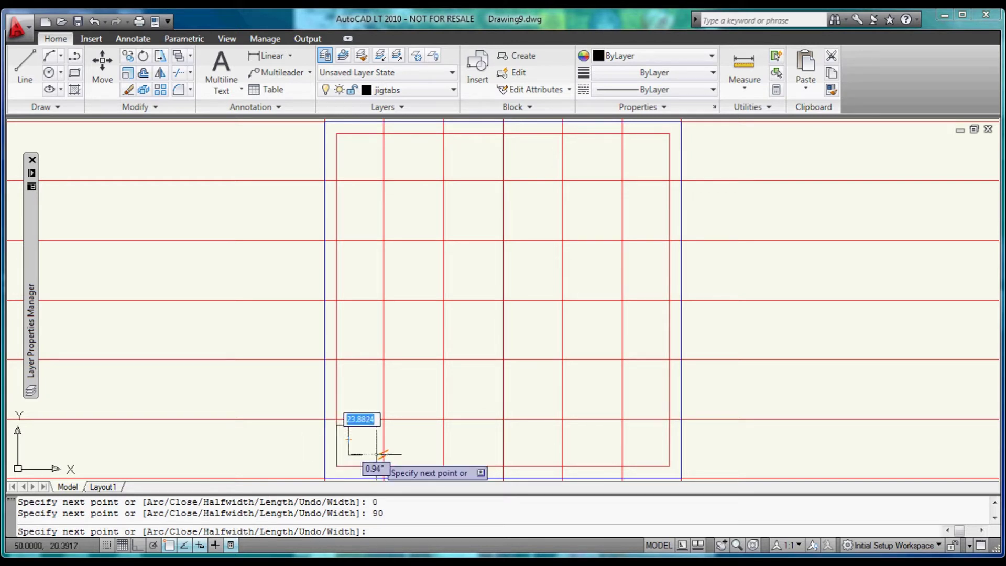
- Complete the L-shaped tab with a 25-unit segment at 0 degrees, a drop to 45,10 and a return to the start corner at 10,10
text(25)
key(Tab)
text(0)
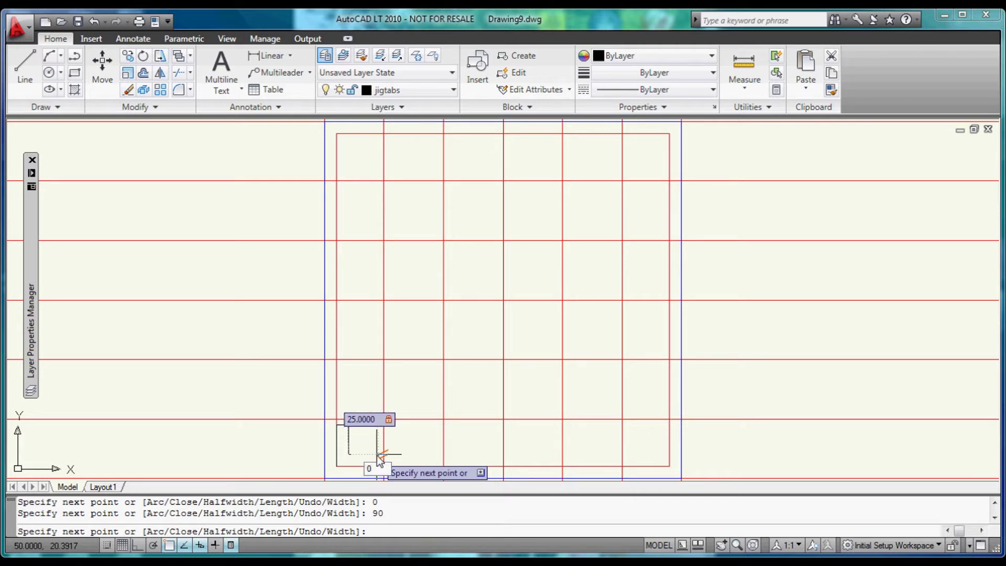
key(Return)
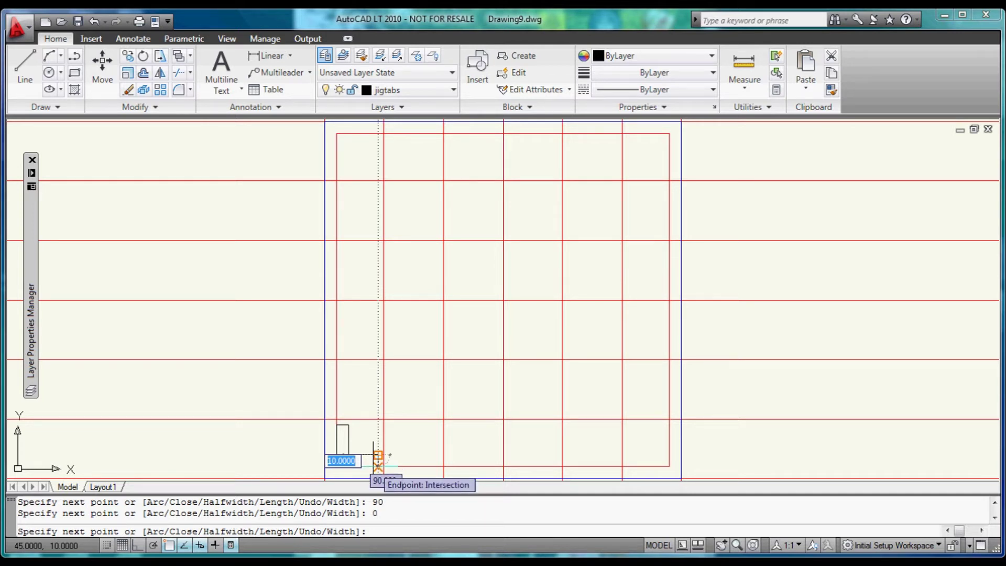
click(378, 463)
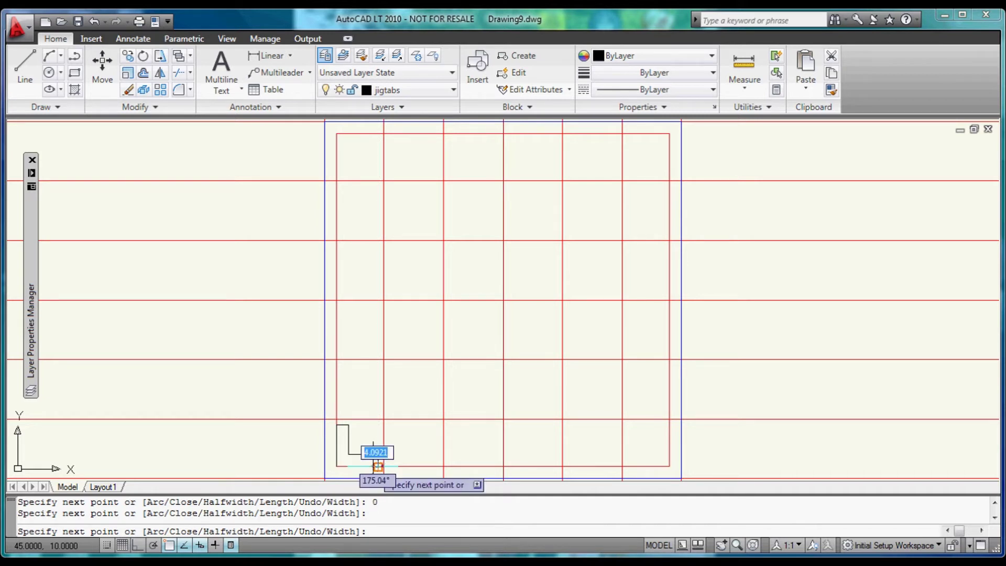
click(337, 466)
right_click(375, 436)
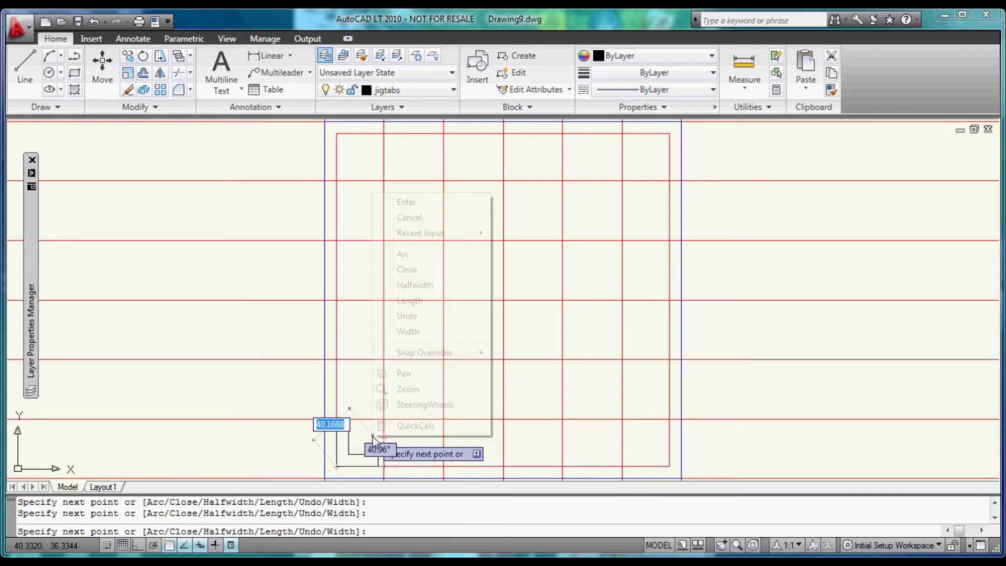
click(420, 203)
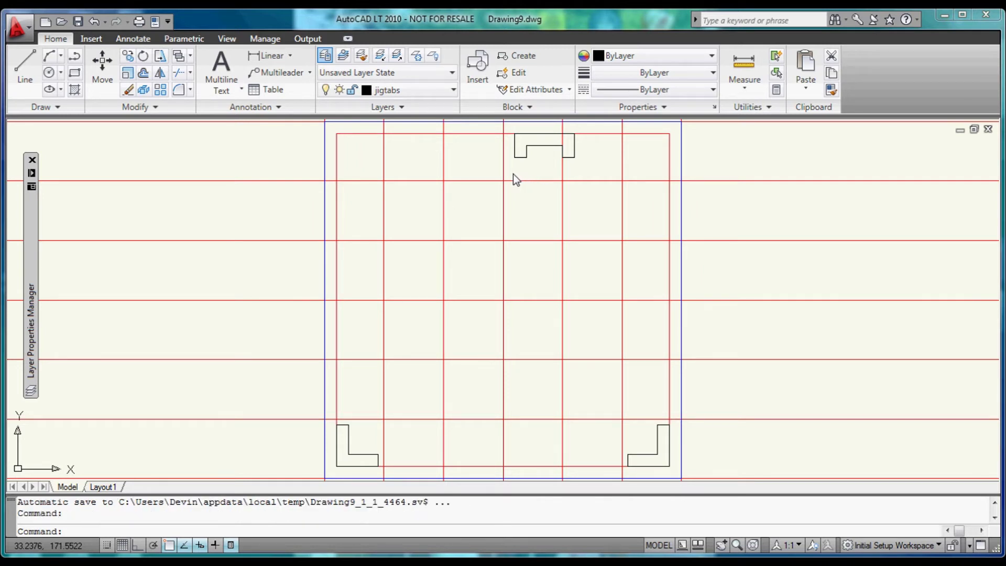
- Draw a ray on the guidelines layer from the lower-left tab's upper inner corner through the top tab's corner at 170,270
click(452, 94)
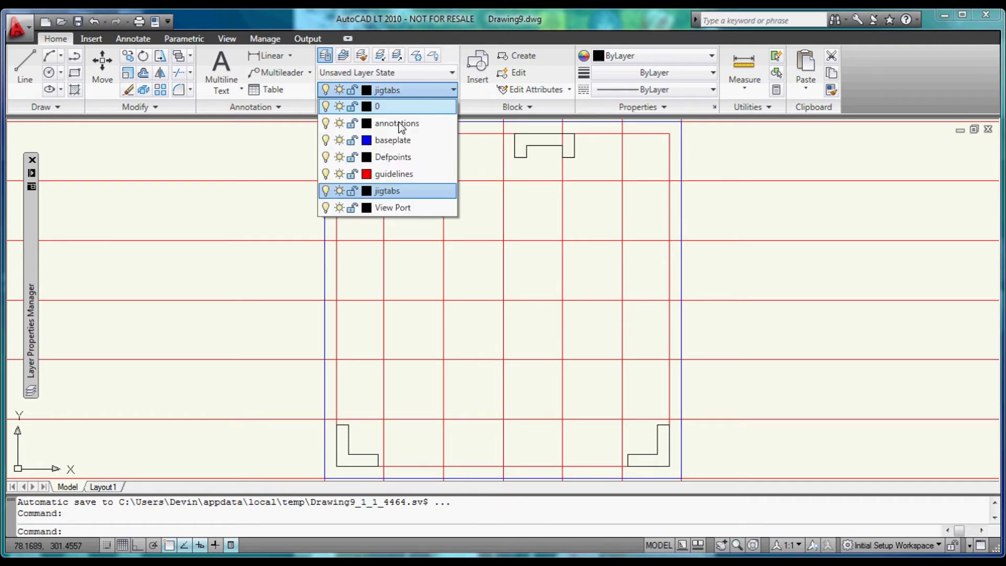
click(391, 173)
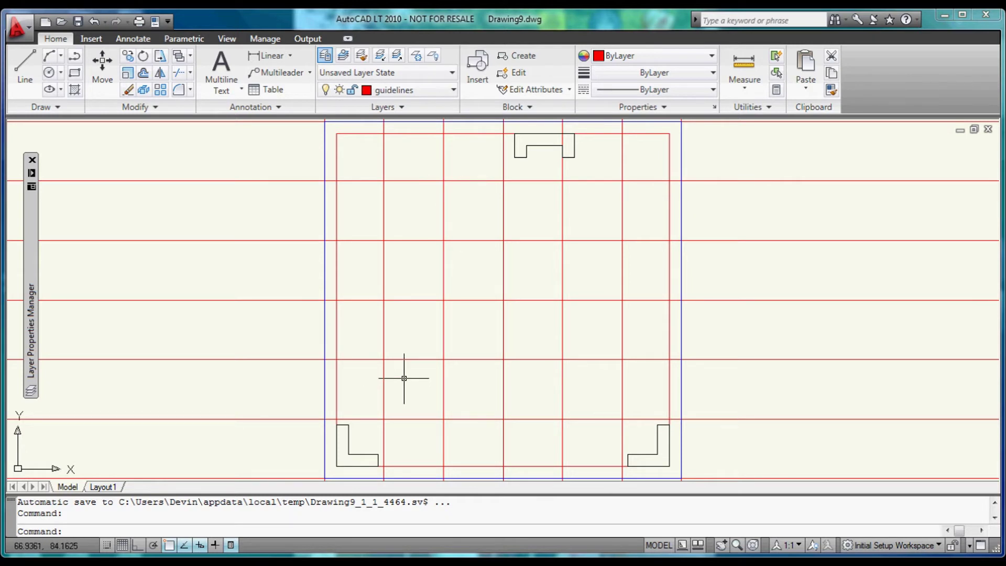
text(ray)
key(Return)
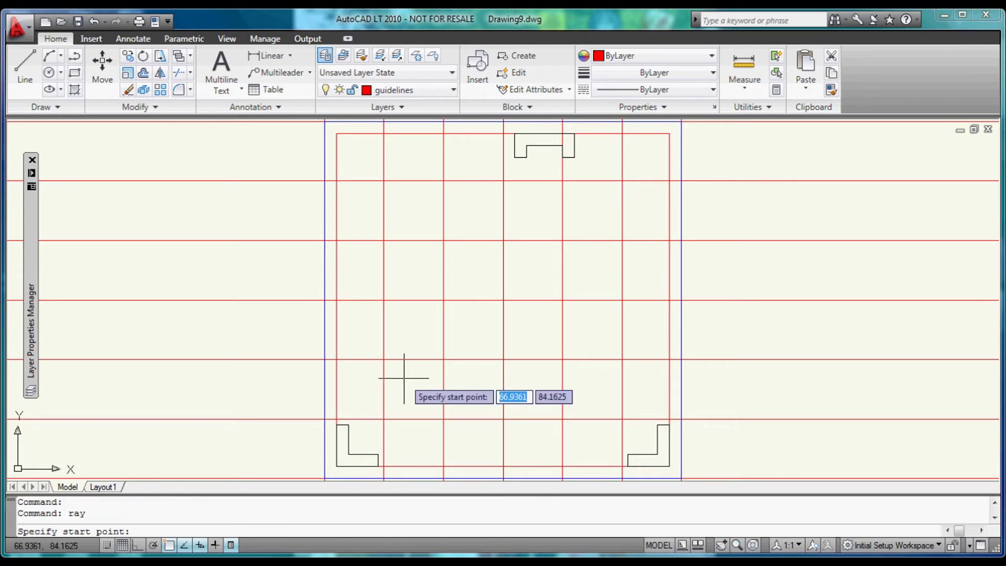
click(348, 424)
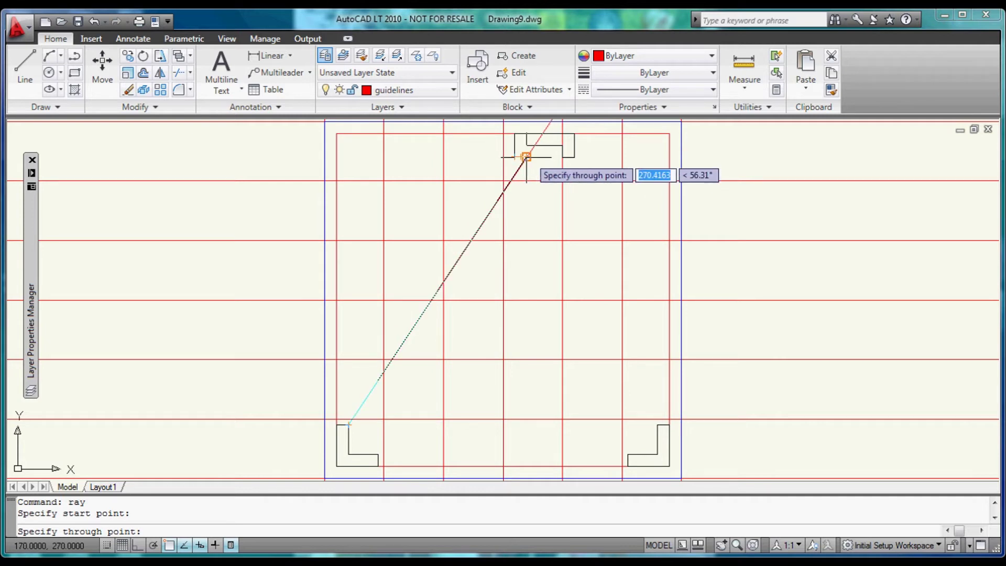
click(527, 156)
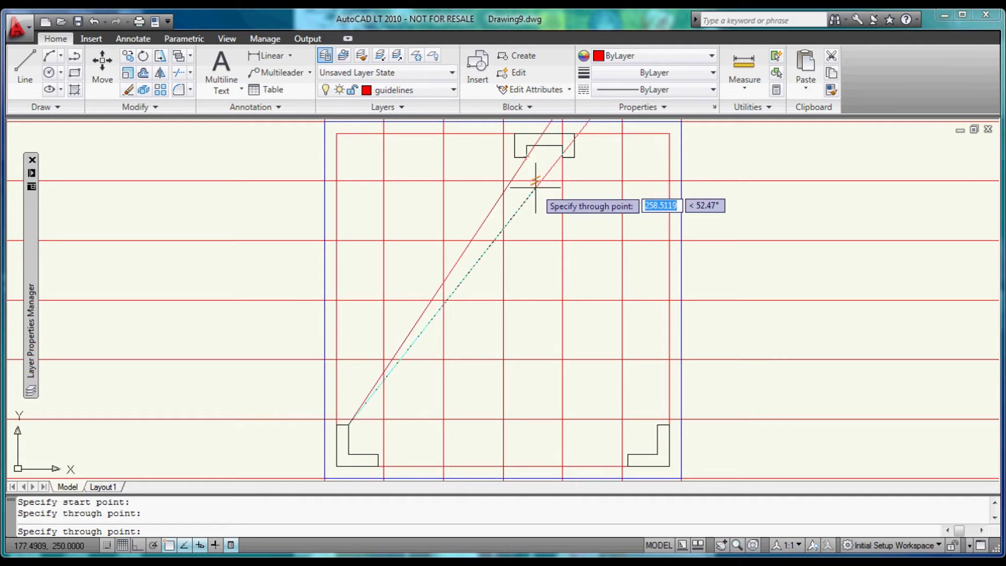
- Draw a ray on the guidelines layer from the lower-right tab's upper inner corner through the top tab's corner at 200,270
key(Return)
text(RAY)
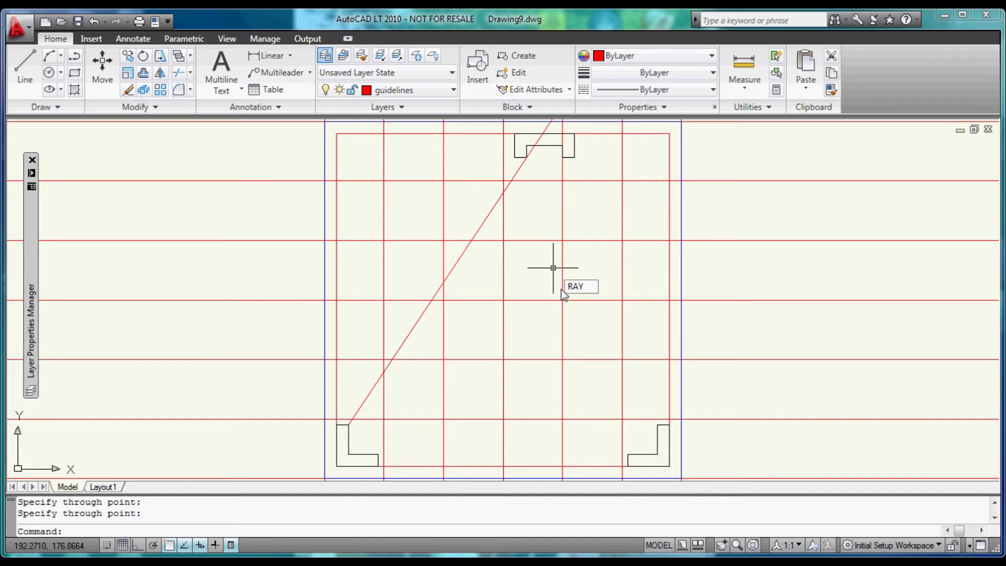
key(Return)
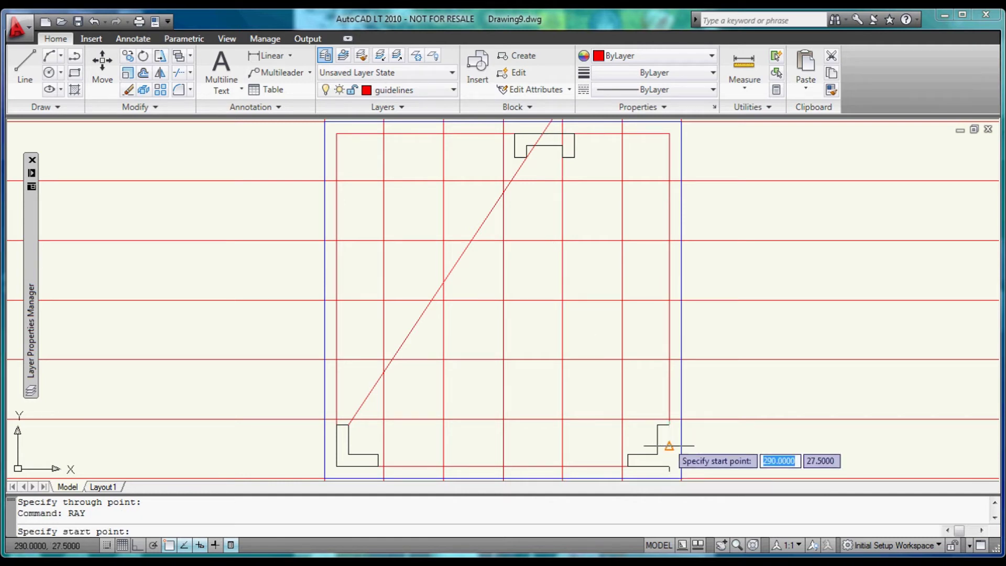
click(657, 425)
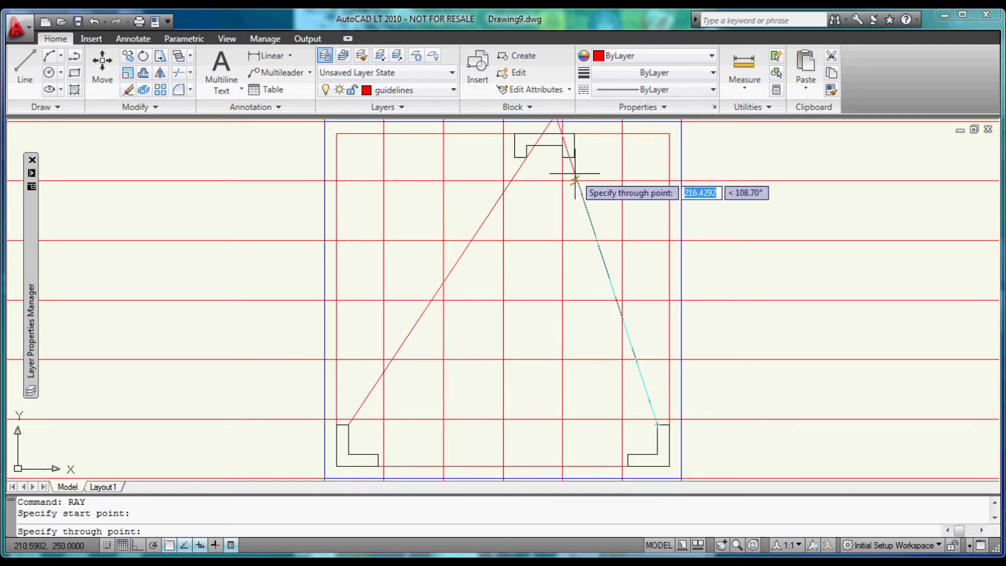
click(563, 156)
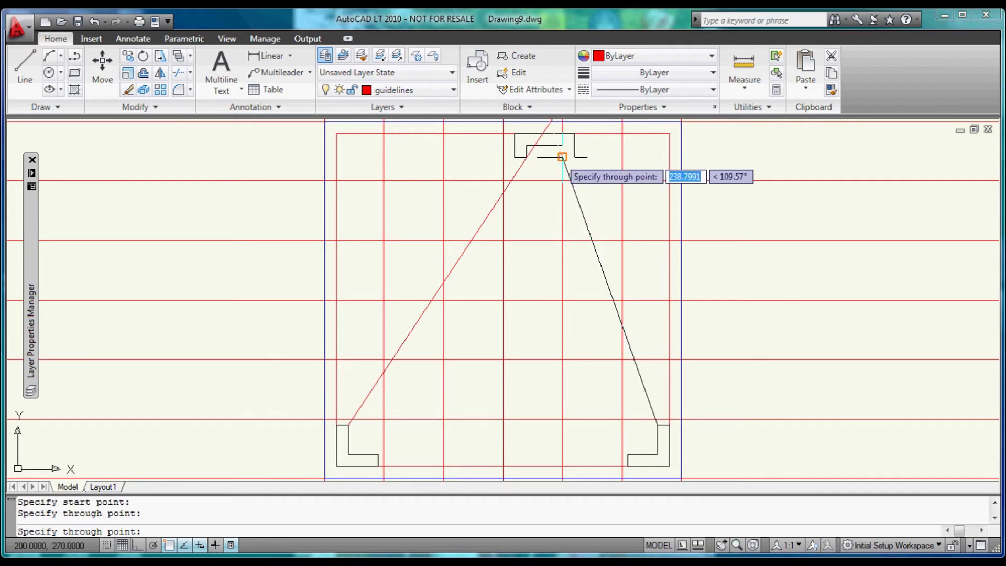
key(Return)
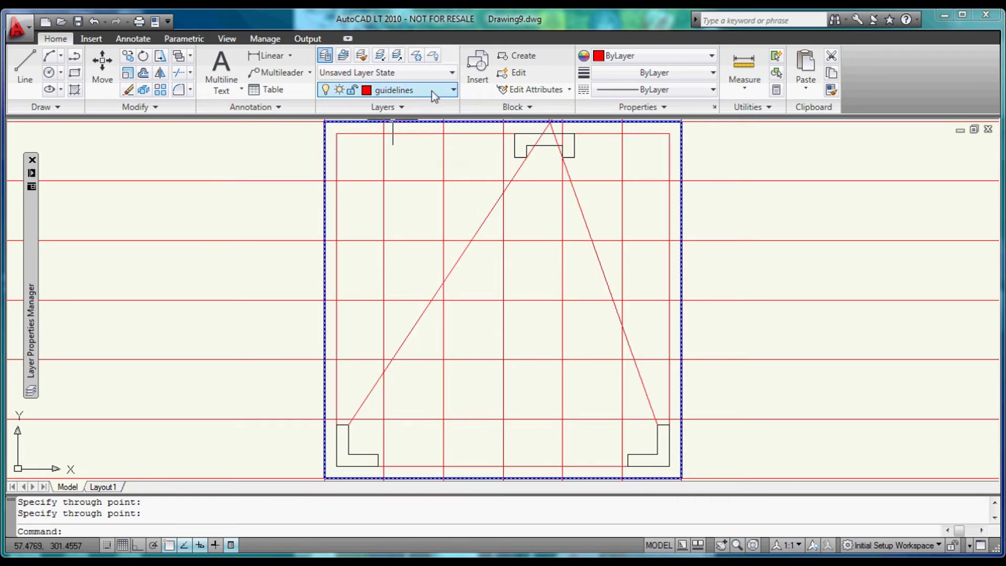
- Save the drawing as "tutorial jig 3" in the autocad files folder
key(ctrl+s)
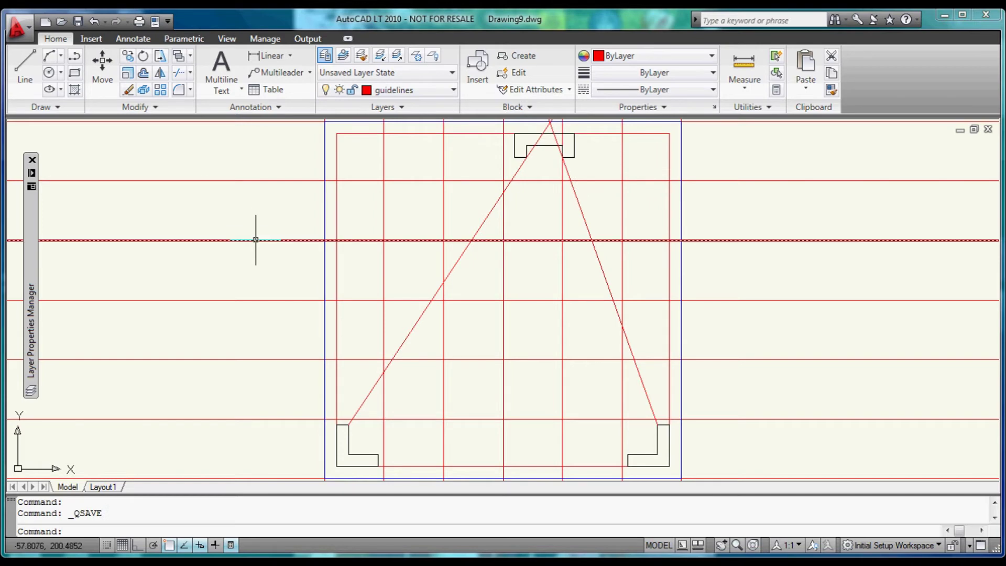
click(78, 20)
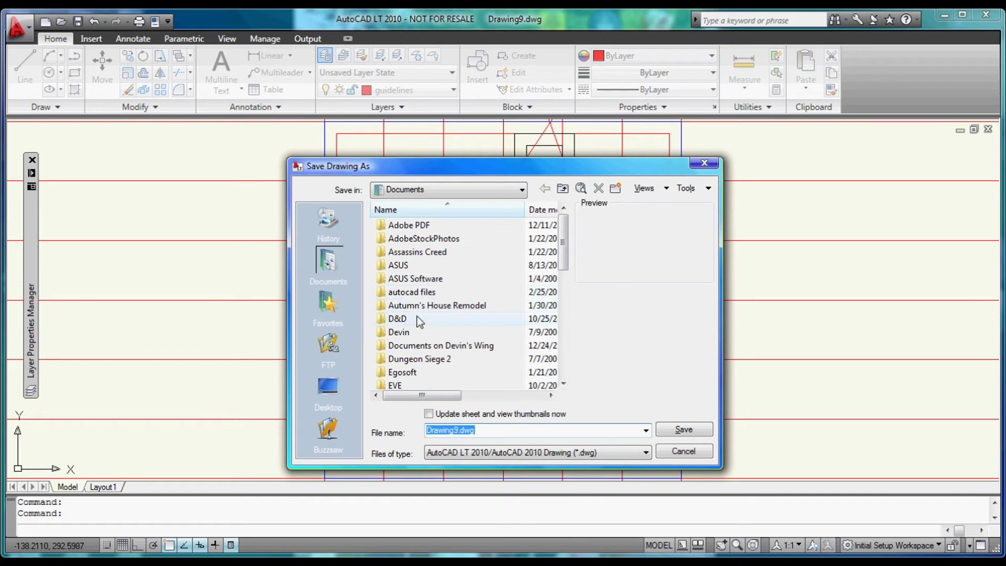
double_click(414, 292)
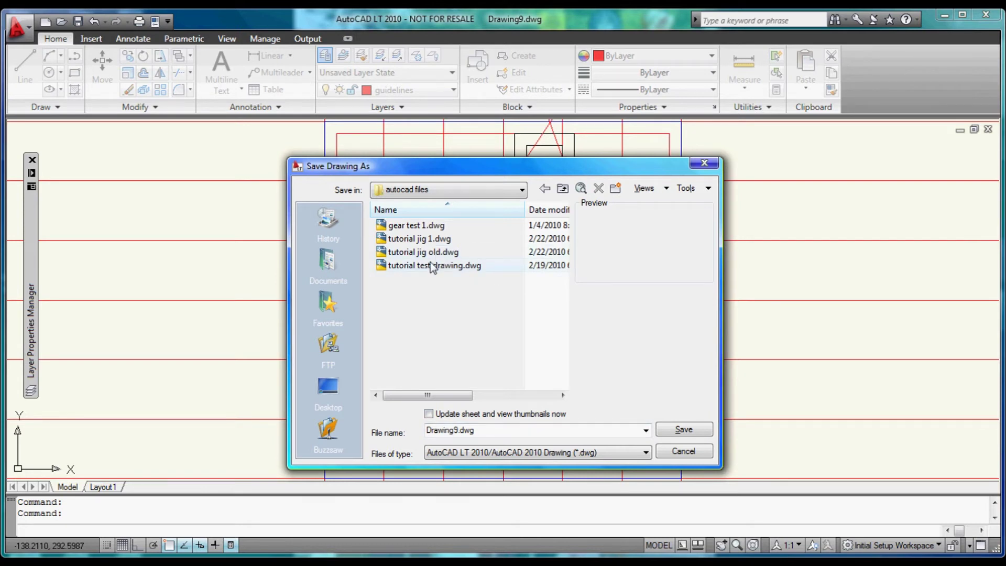
click(486, 430)
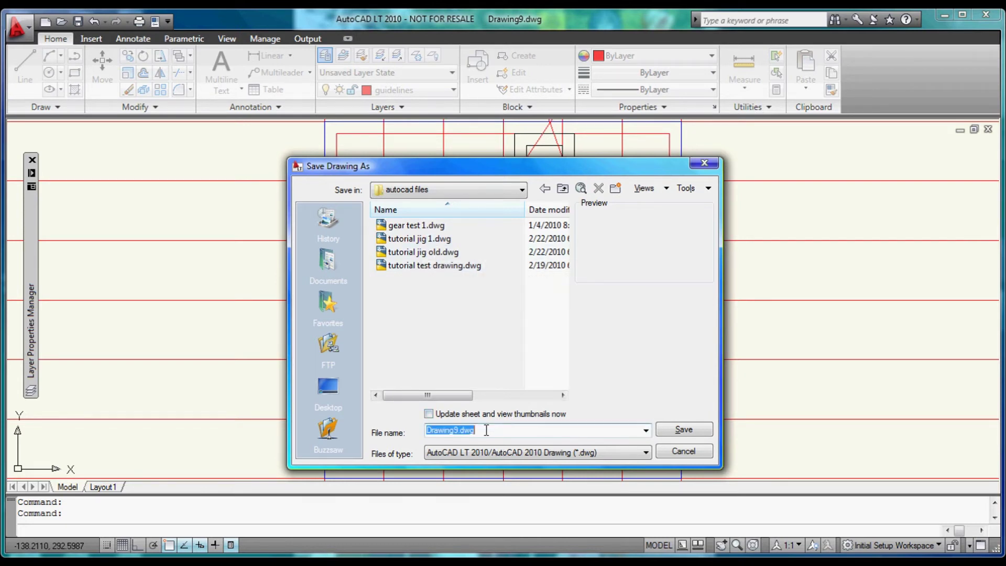
text(tutorial)
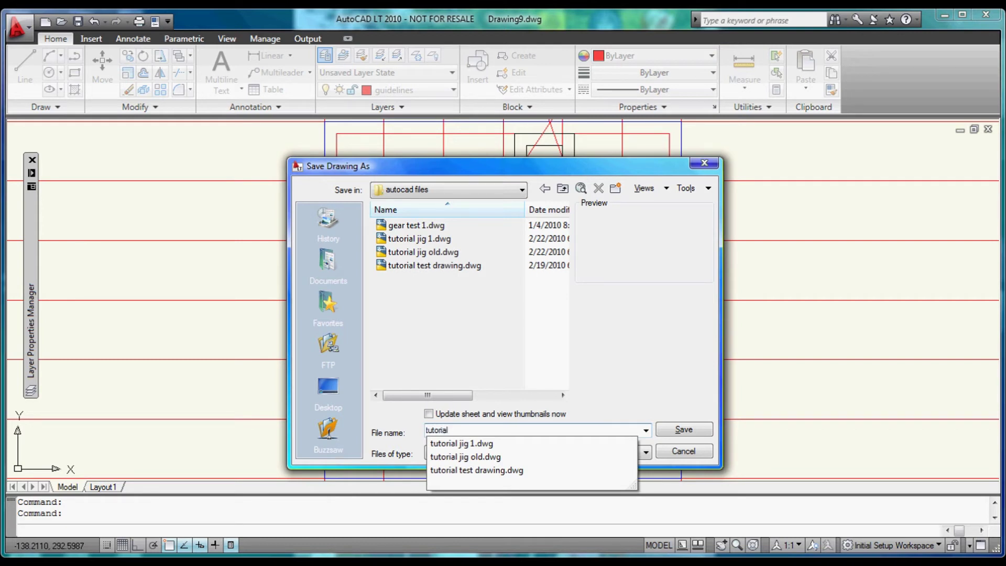
text( jig )
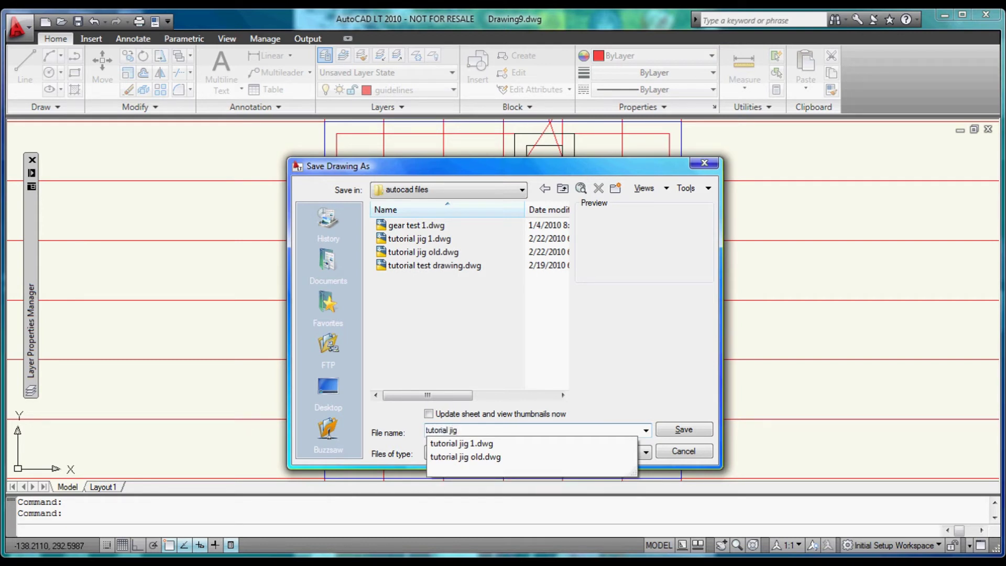
text(3)
key(Return)
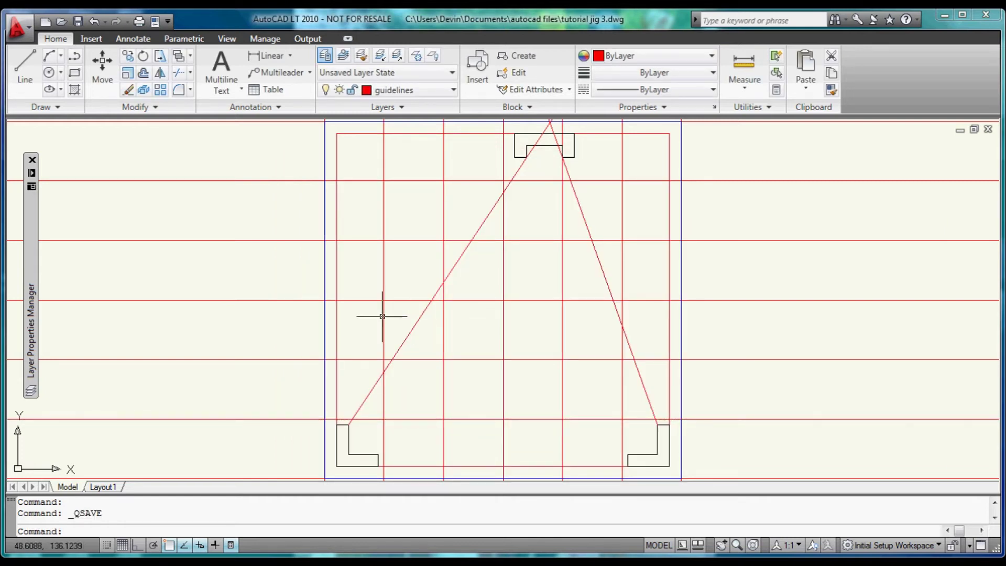
- Lock the guidelines layer and make jigtabs the current layer
mouse_move(32, 178)
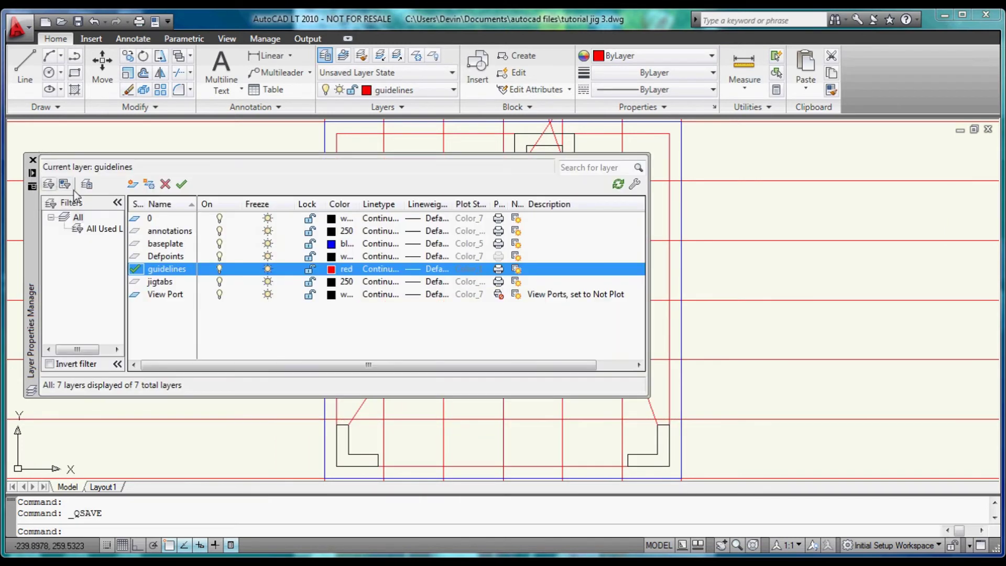
click(309, 269)
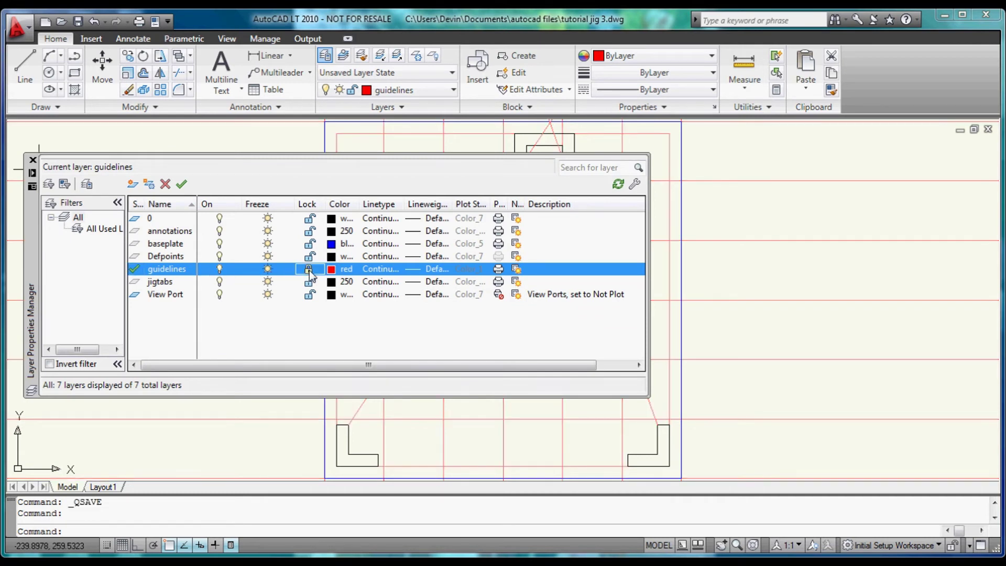
double_click(161, 282)
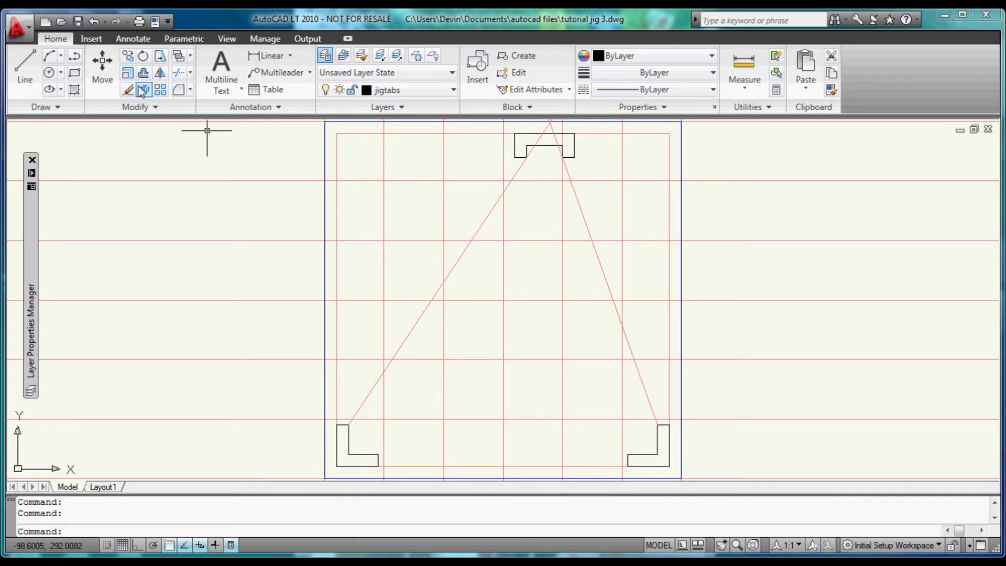
- Draw a rectangle 10 wide by 20 high between the two slanted rays, with its lower-left corner at about 112,130
click(75, 73)
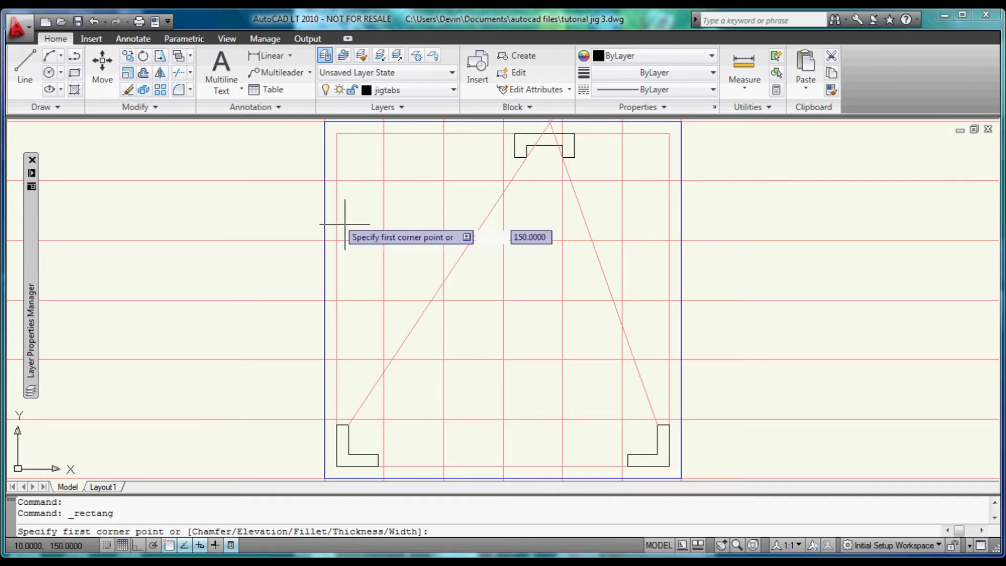
click(458, 323)
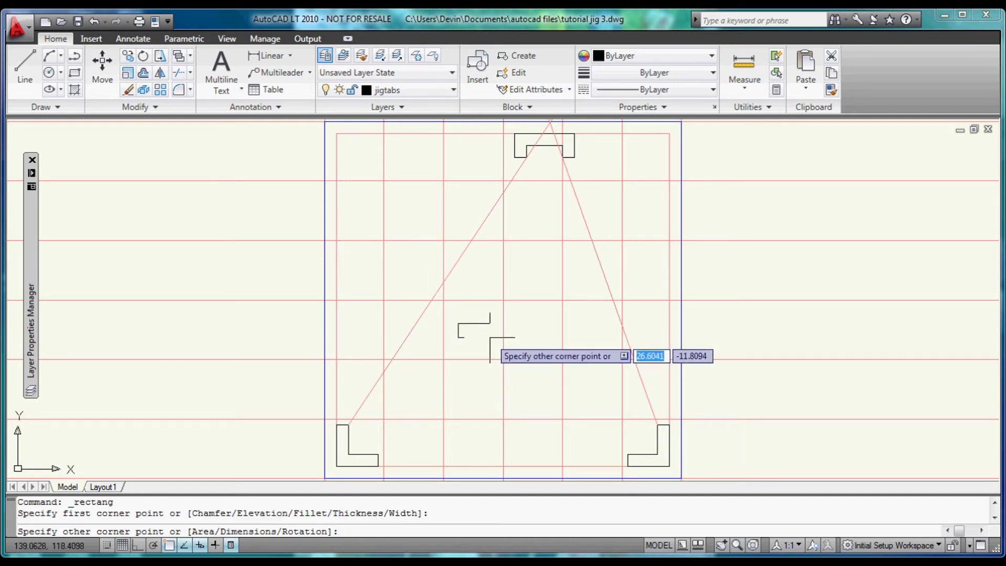
text(10)
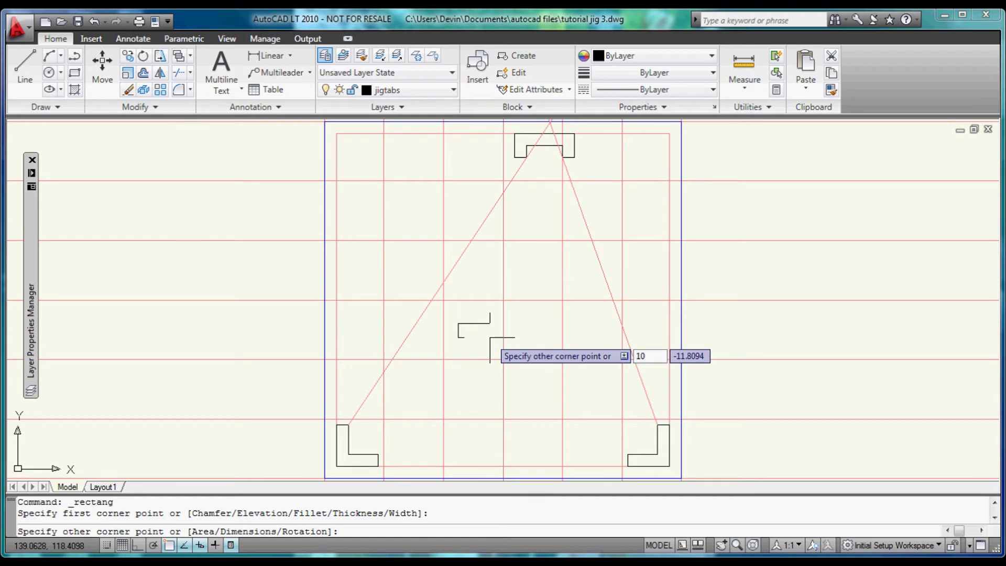
key(Tab)
text(20)
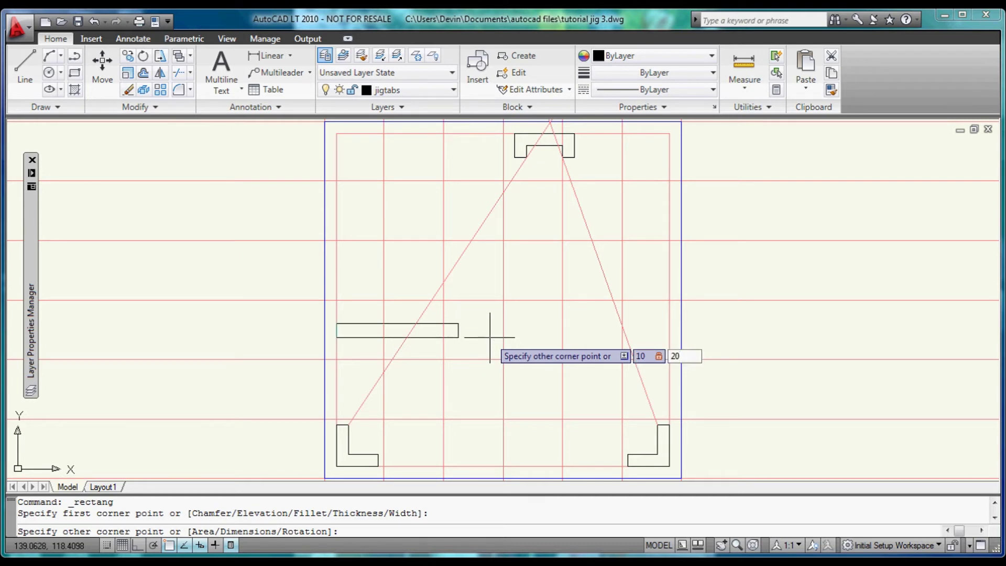
key(Return)
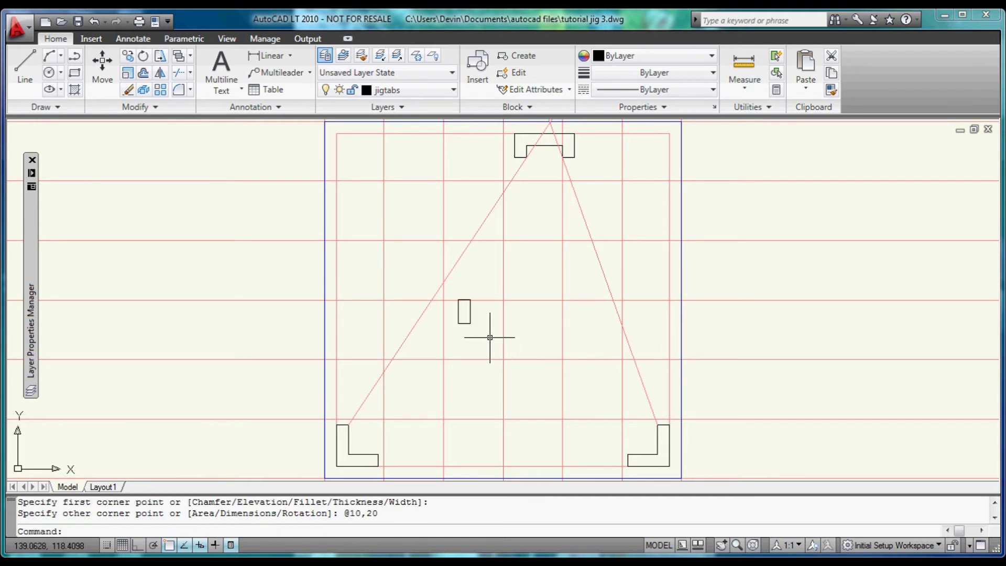
- Copy the small rectangle by its lower-right corner to three spots between the rays: one near the upper left ray and two near the right ray
click(127, 59)
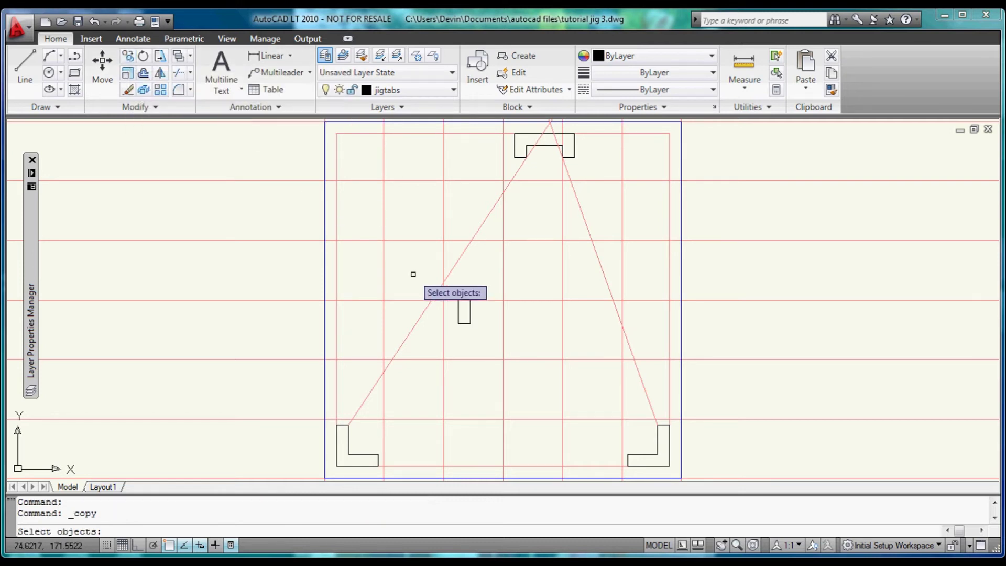
click(460, 318)
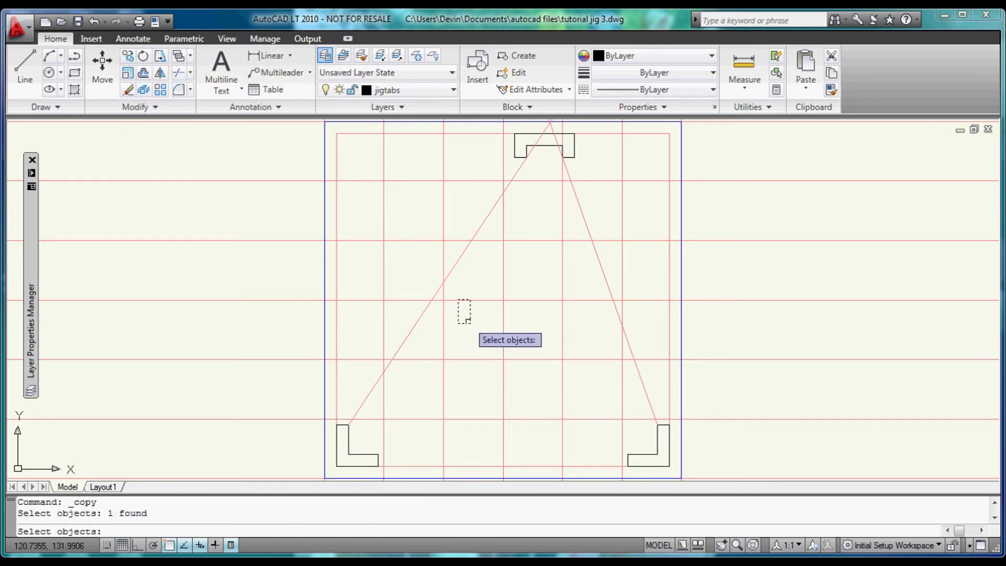
key(Return)
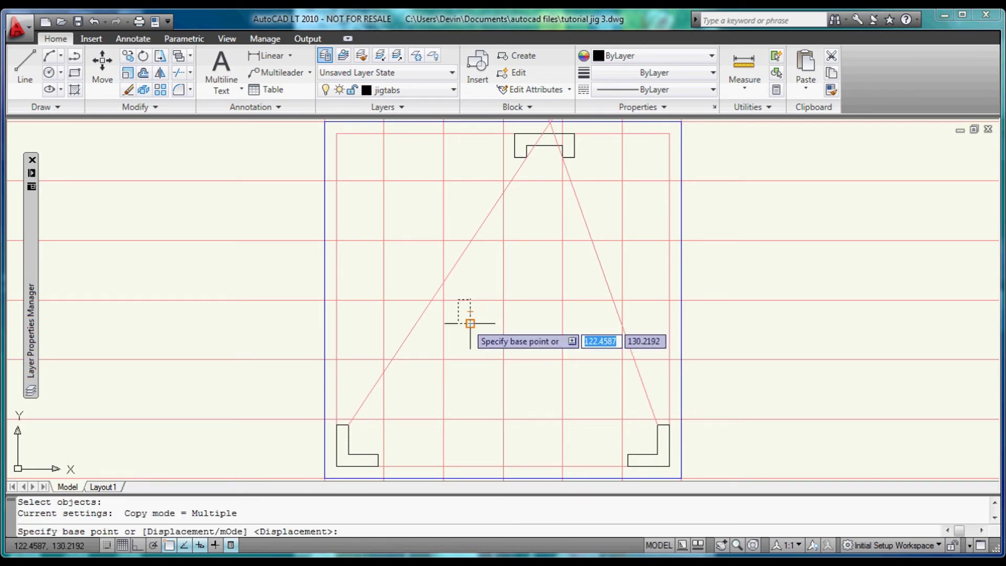
click(470, 324)
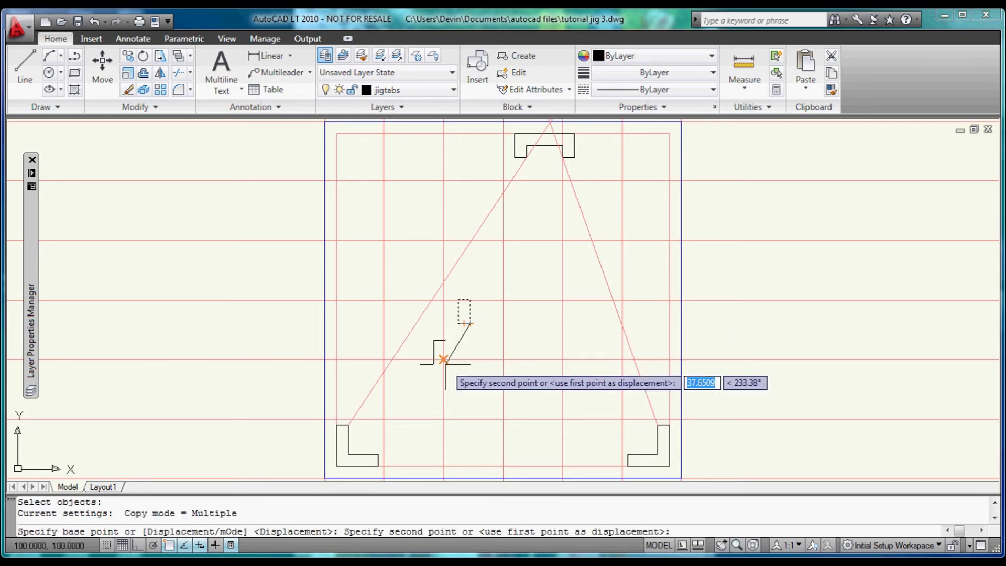
click(523, 247)
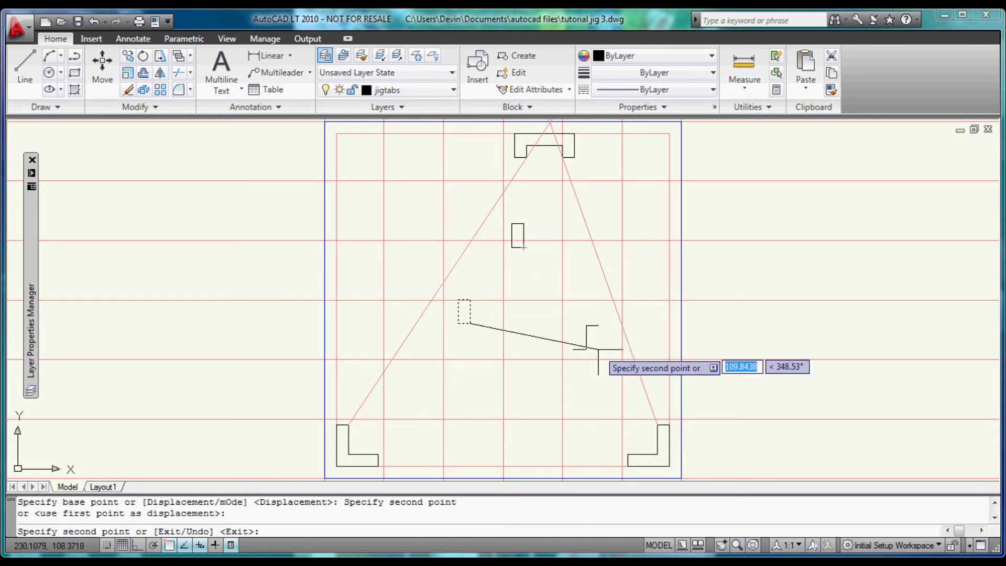
click(612, 364)
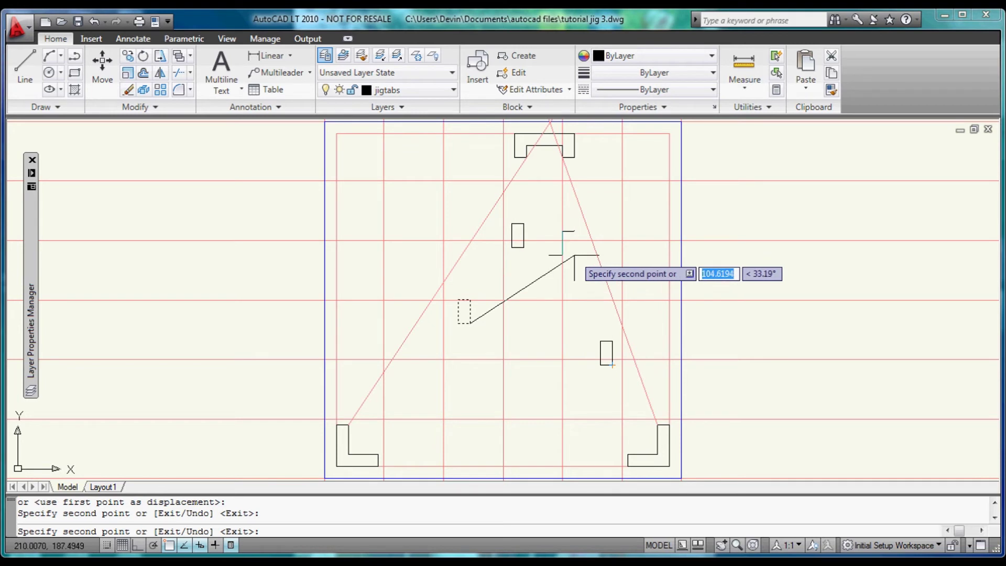
click(577, 270)
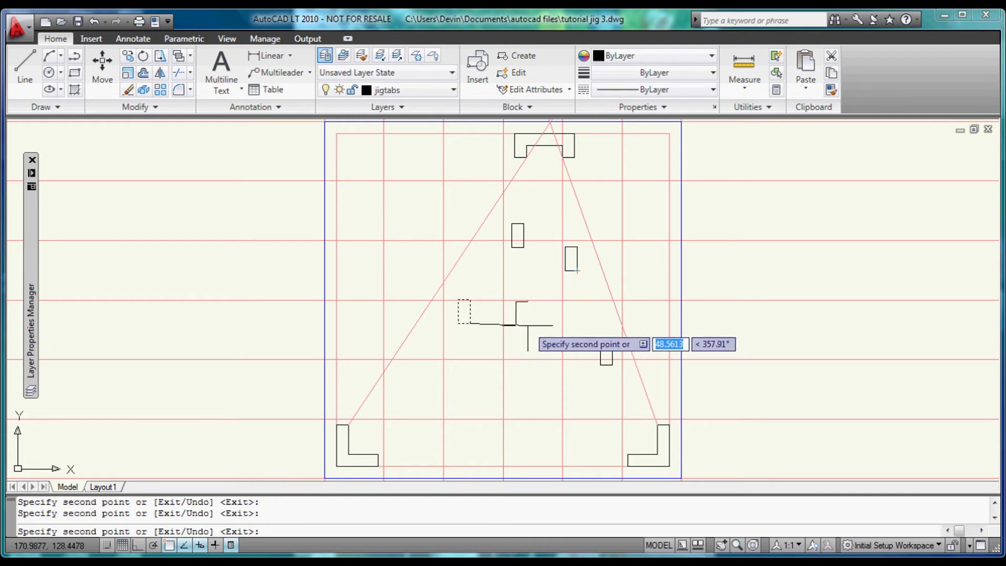
right_click(527, 323)
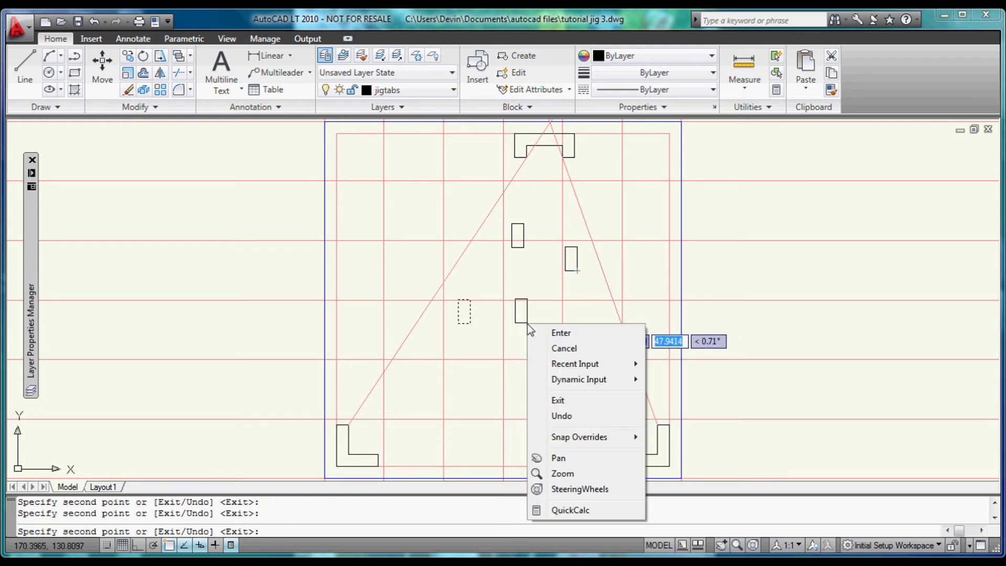
click(550, 334)
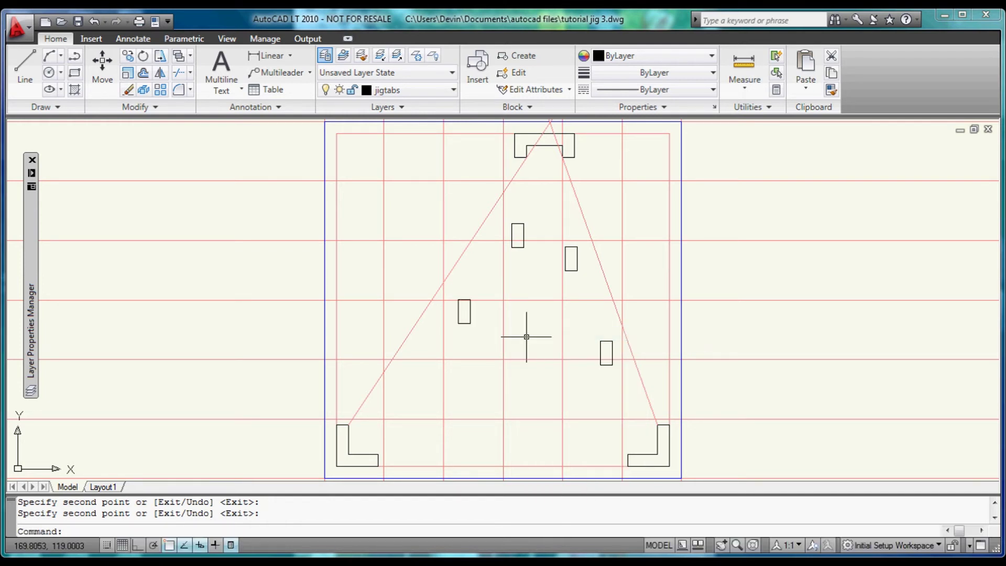
- Align the lower-left small tab's right edge to the left ray, its lower-right corner at the ray's intersection with the y=100 guideline, without scaling
click(467, 324)
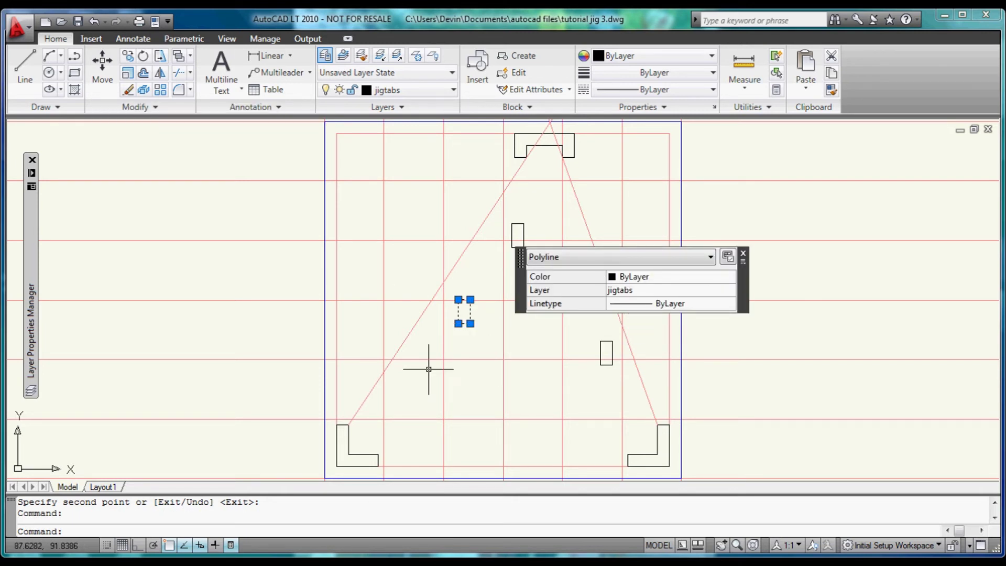
click(743, 254)
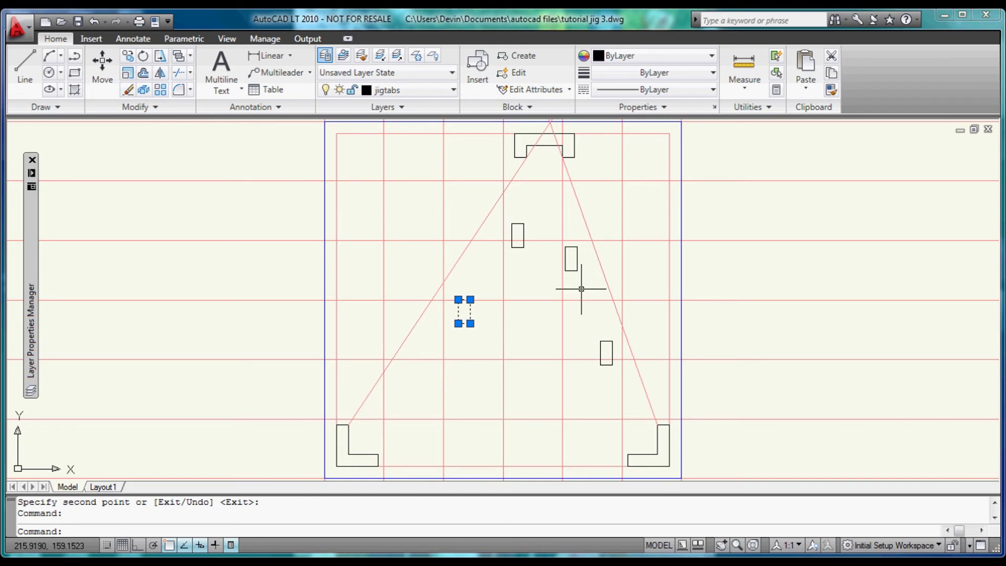
text(align)
key(Return)
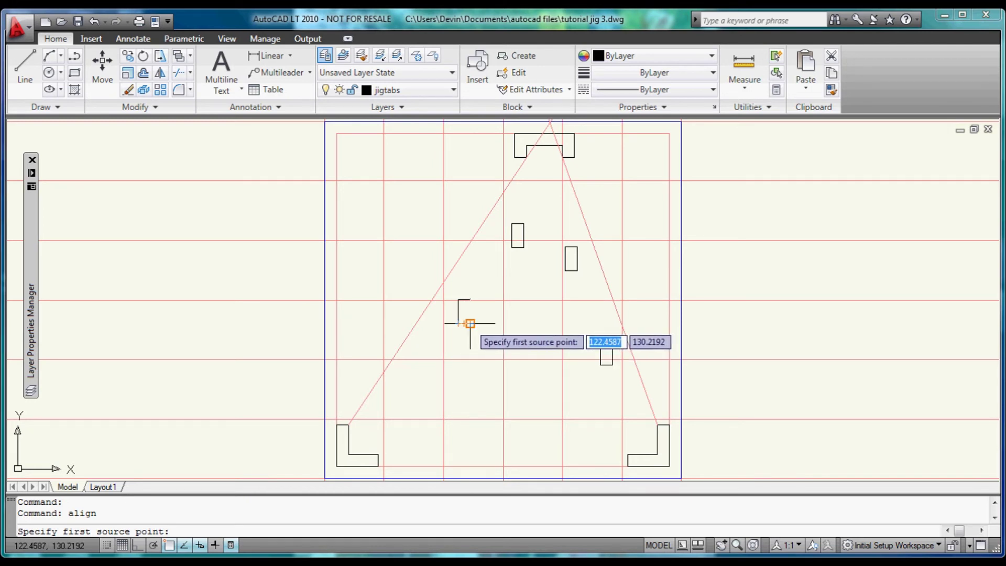
click(470, 324)
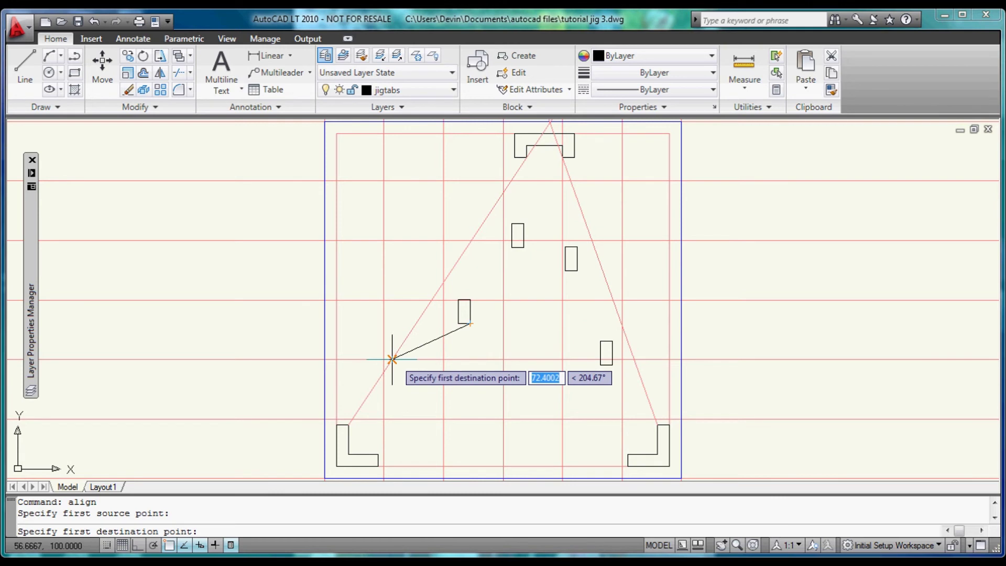
scroll(392, 359, up, 8)
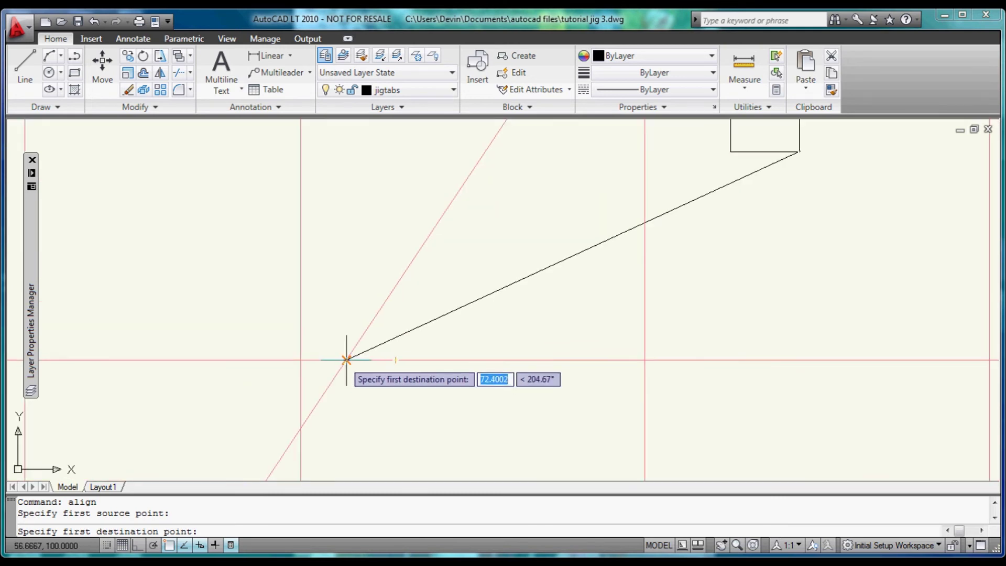
click(346, 360)
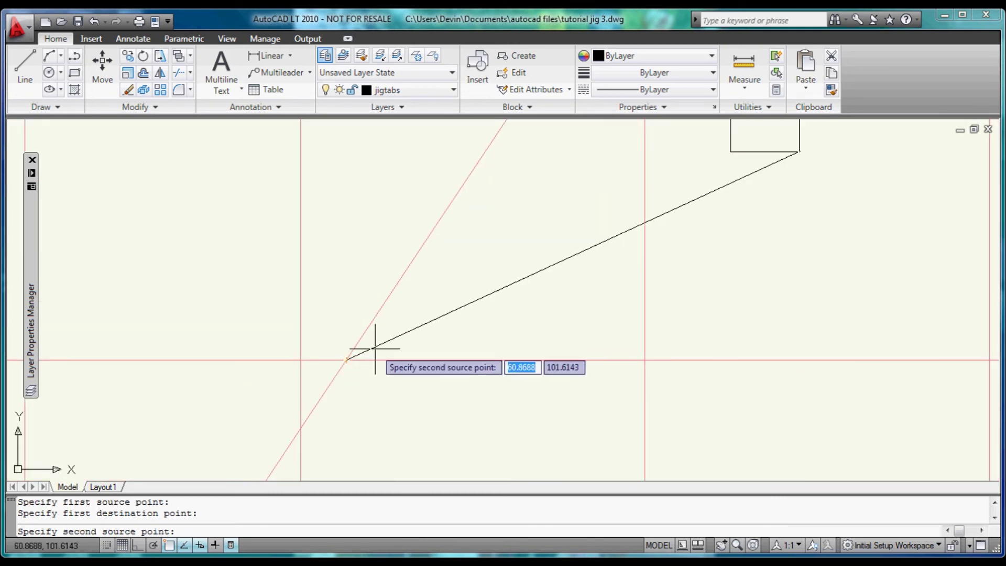
scroll(672, 206, down, 2)
scroll(671, 205, down, 2)
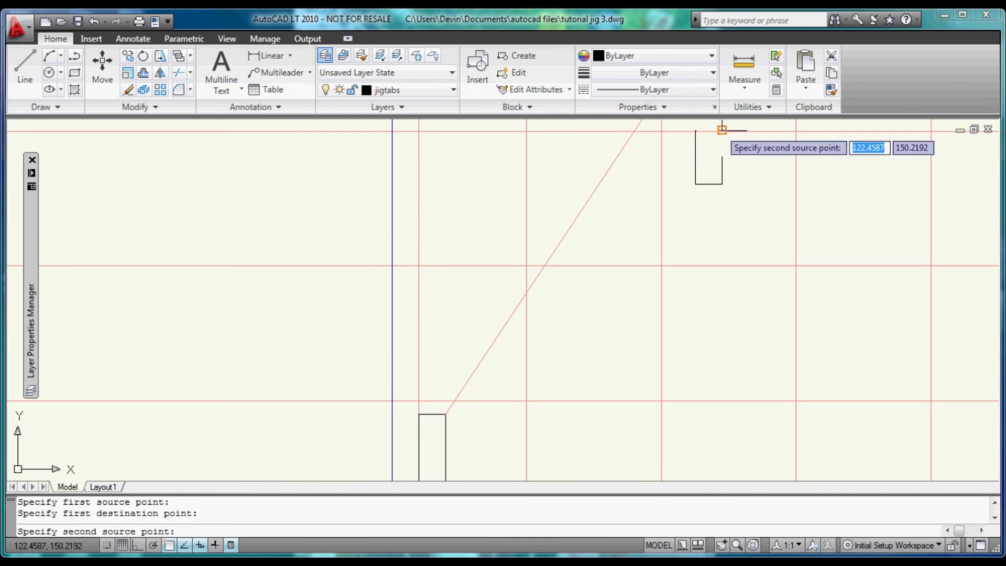
click(722, 130)
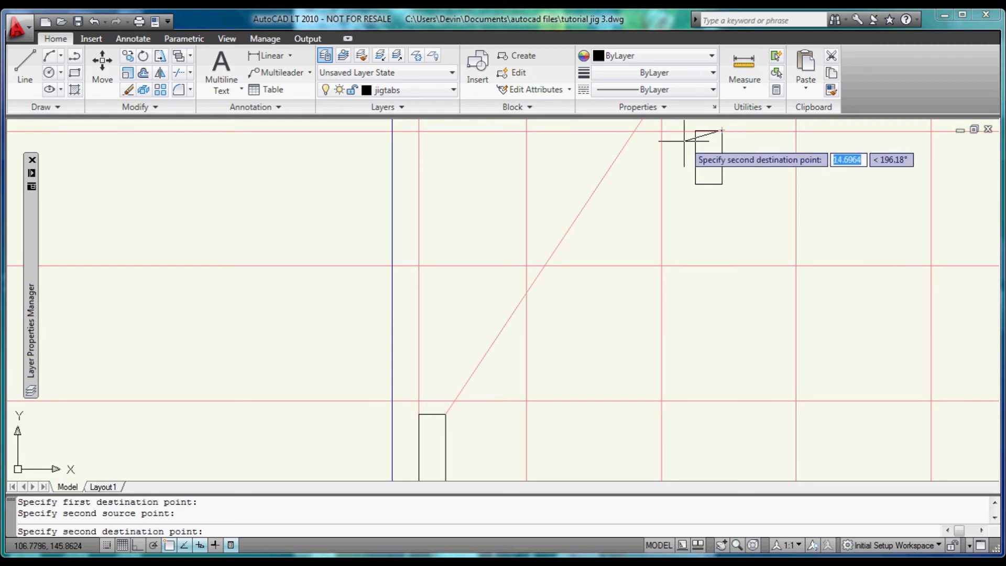
click(619, 153)
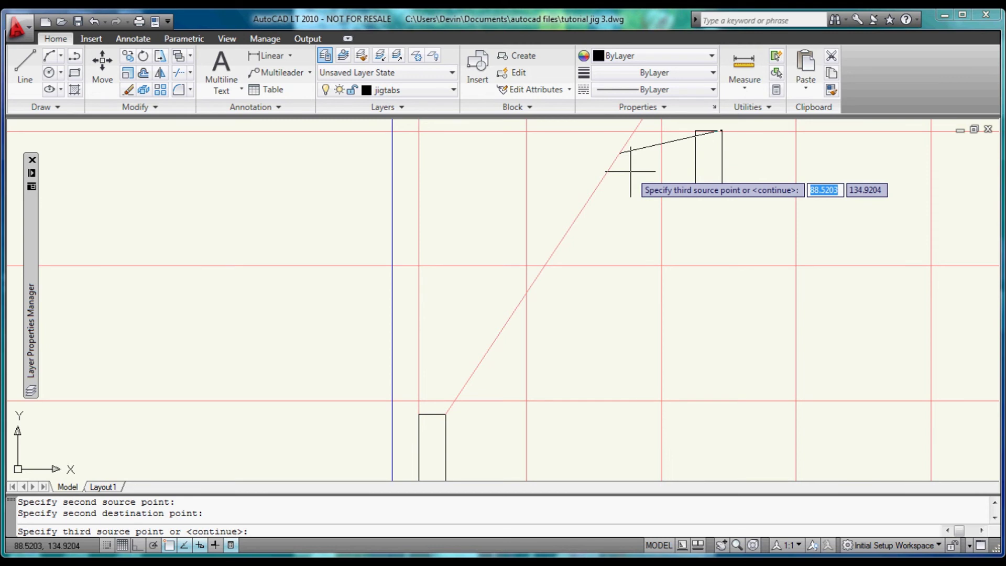
key(Return)
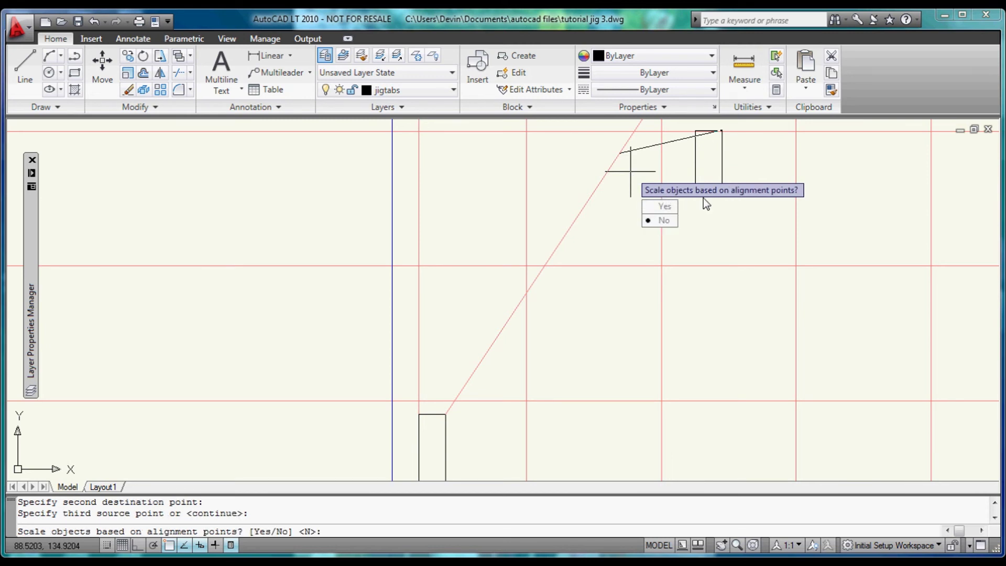
click(664, 221)
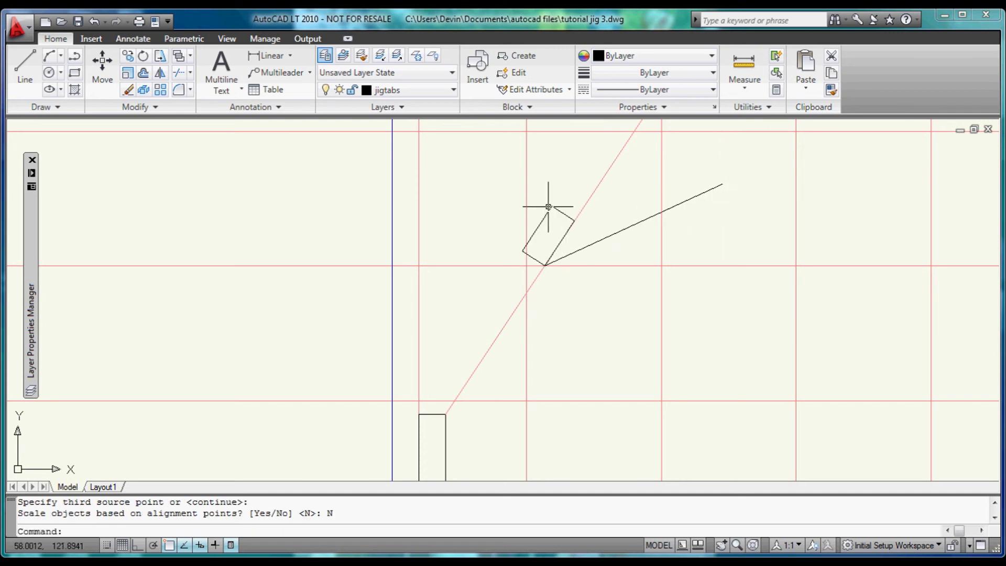
scroll(633, 218, down, 3)
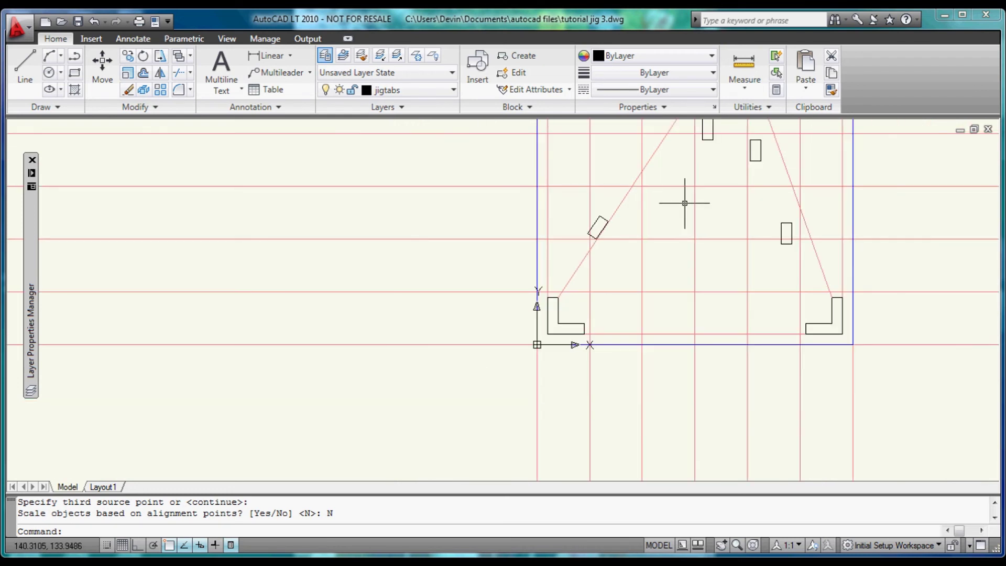
right_click(685, 203)
click(702, 366)
mouse_move(704, 183)
mouse_down()
mouse_move(631, 265)
mouse_move(561, 281)
mouse_up()
right_click(558, 279)
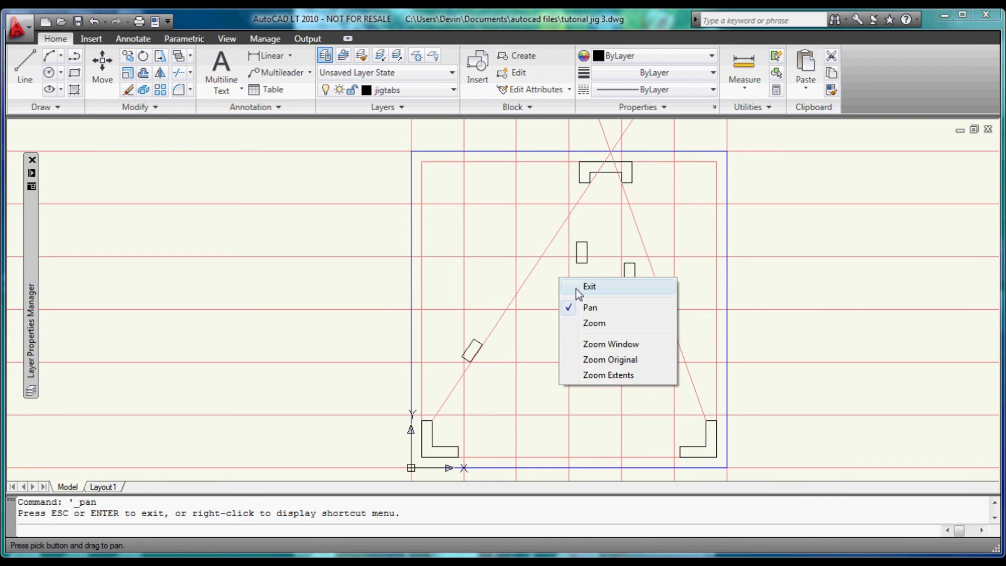
click(577, 288)
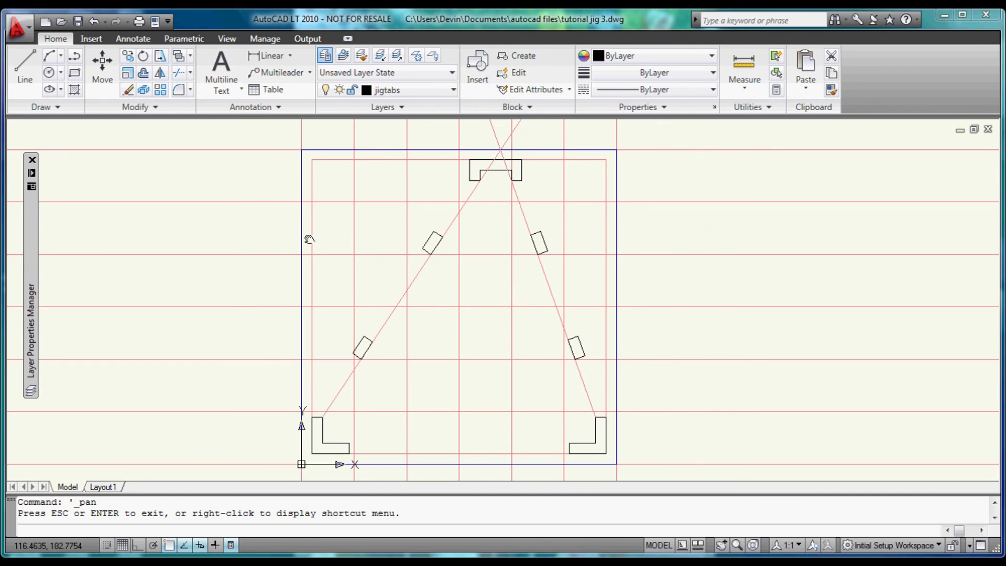
text(rectang)
key(Escape)
right_click(443, 298)
click(453, 306)
text(ALIGN)
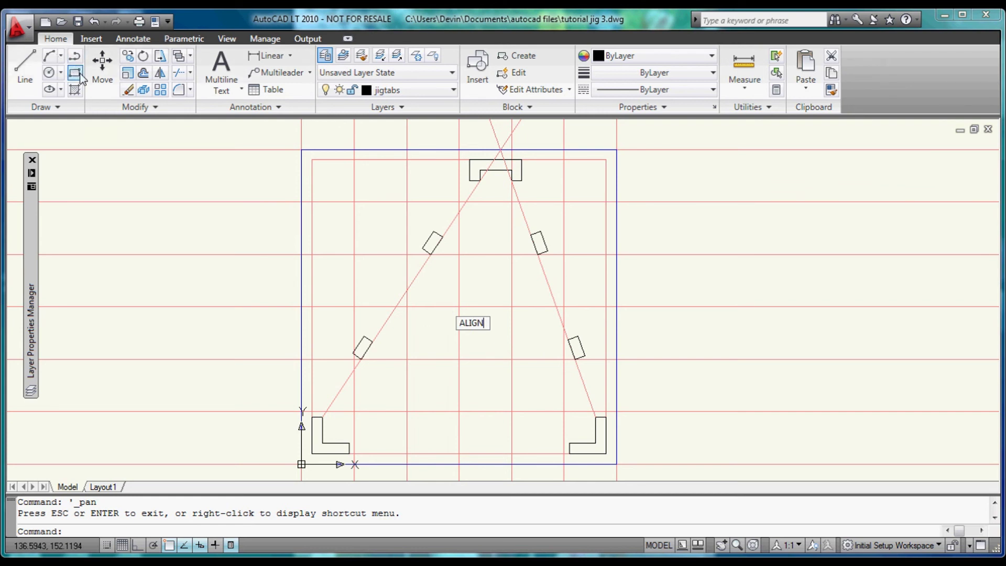
key(Escape)
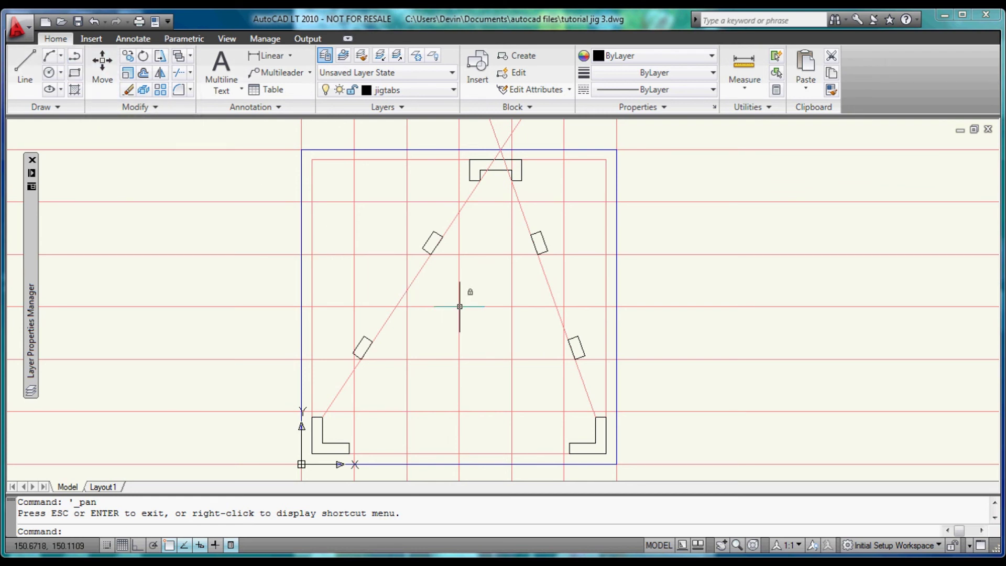
- Draw a rectangle 20 wide by 10 high between the two rays, with its lower-left corner at 140,150
scroll(460, 306, up, 5)
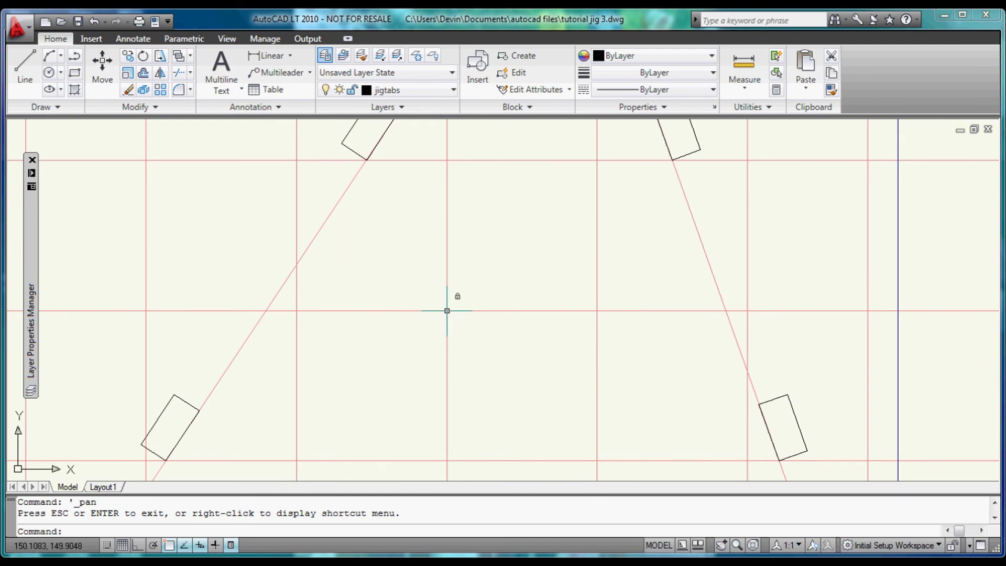
click(75, 91)
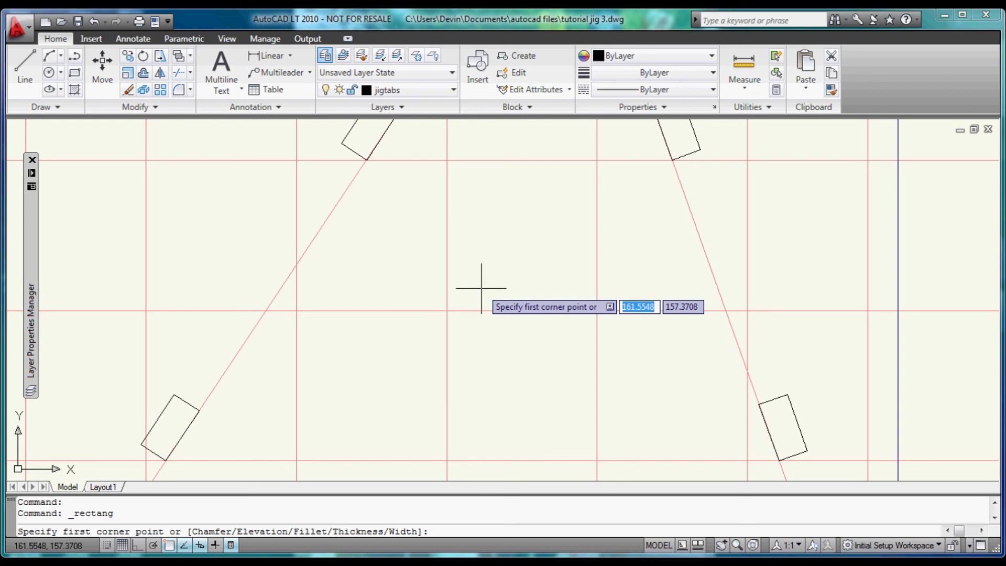
text(140)
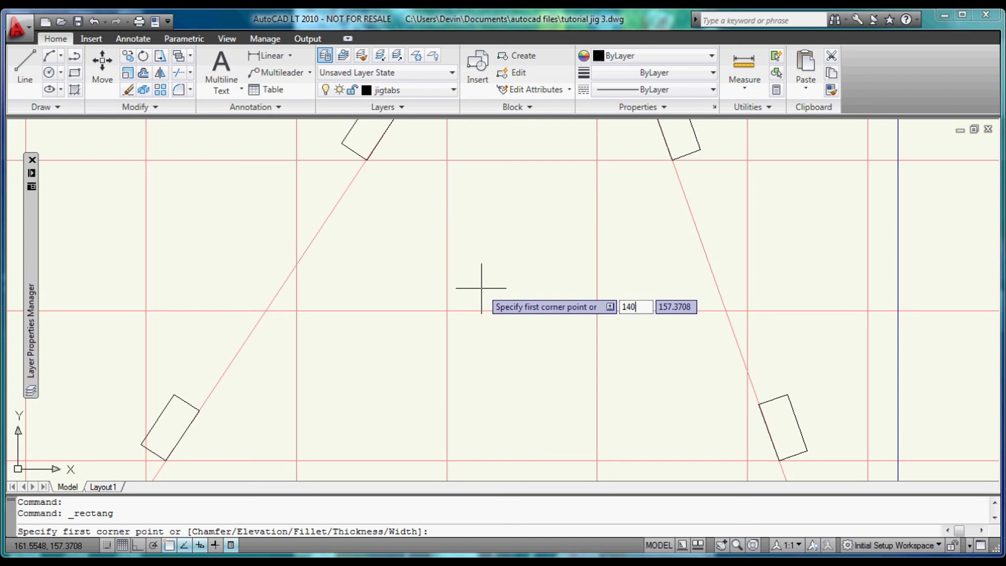
key(Tab)
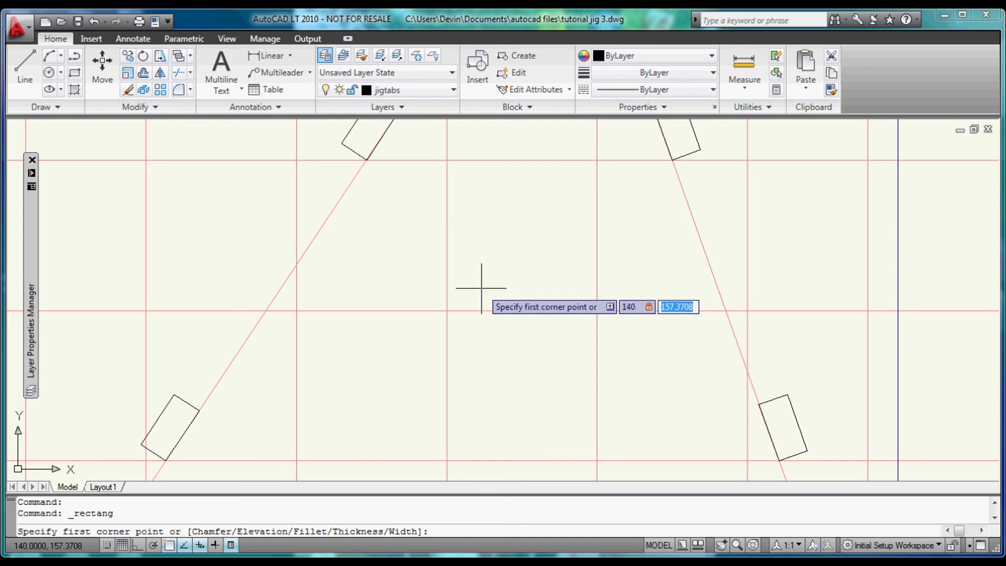
text(150)
key(Return)
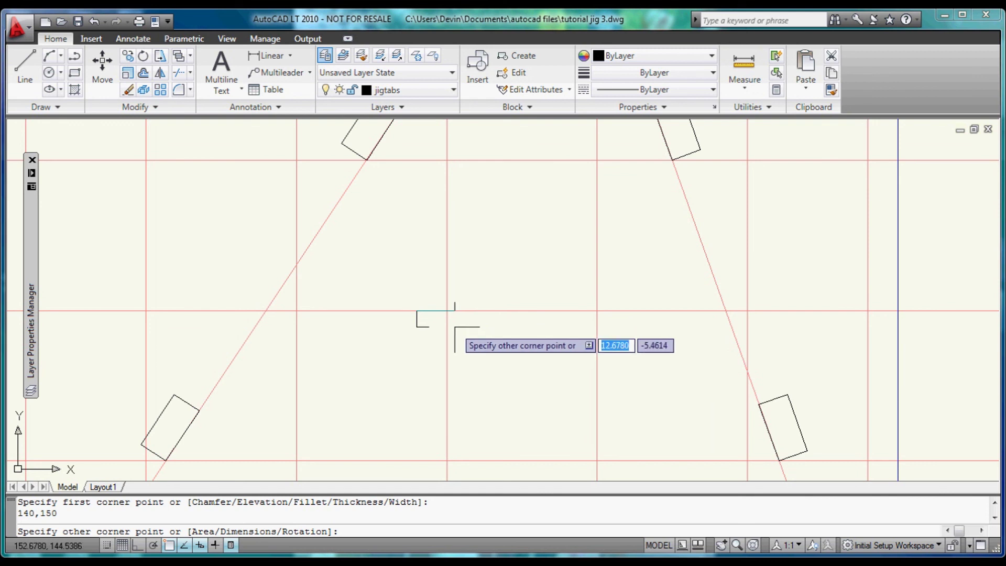
text(20)
key(Tab)
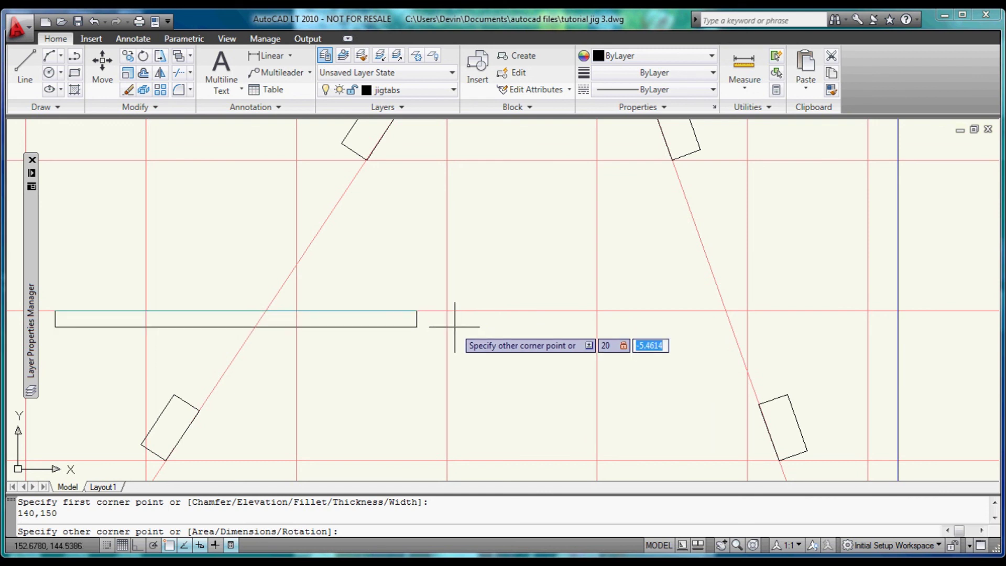
text(-)
text(10)
key(Return)
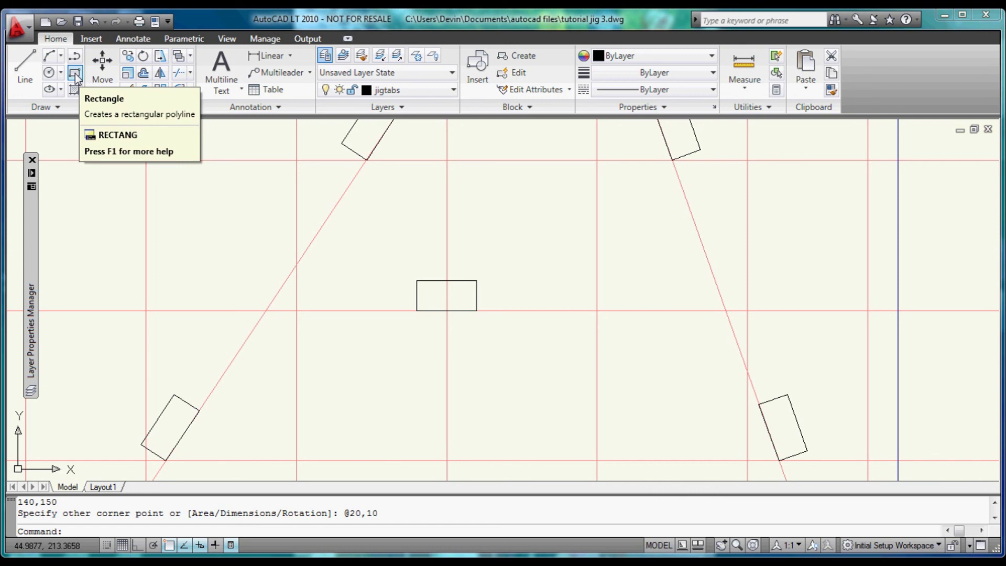
- Draw a second rectangle 20 wide by 10 high, starting 10 directly below the central rectangle's lower-left corner and extending downward (20,-10)
click(75, 75)
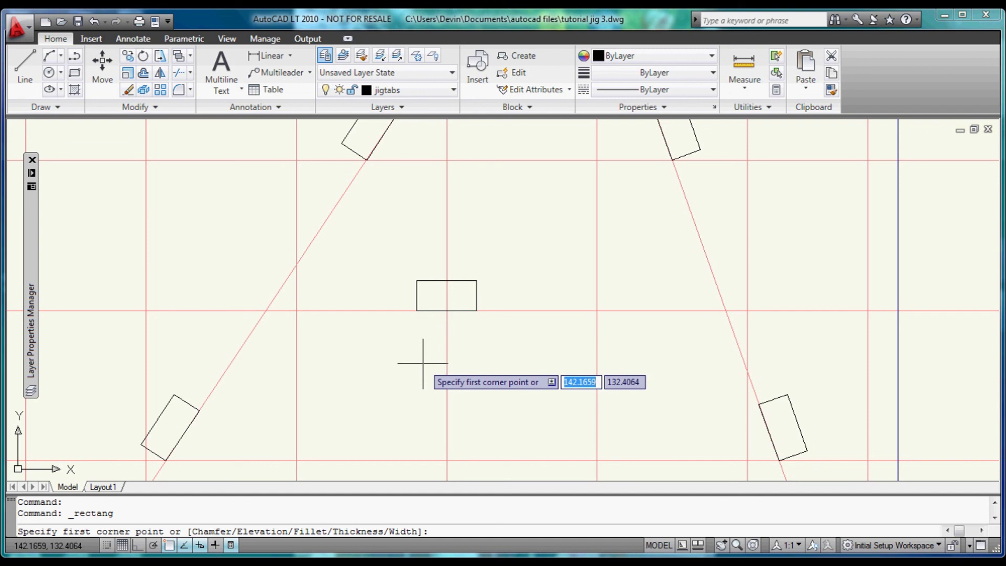
text(from)
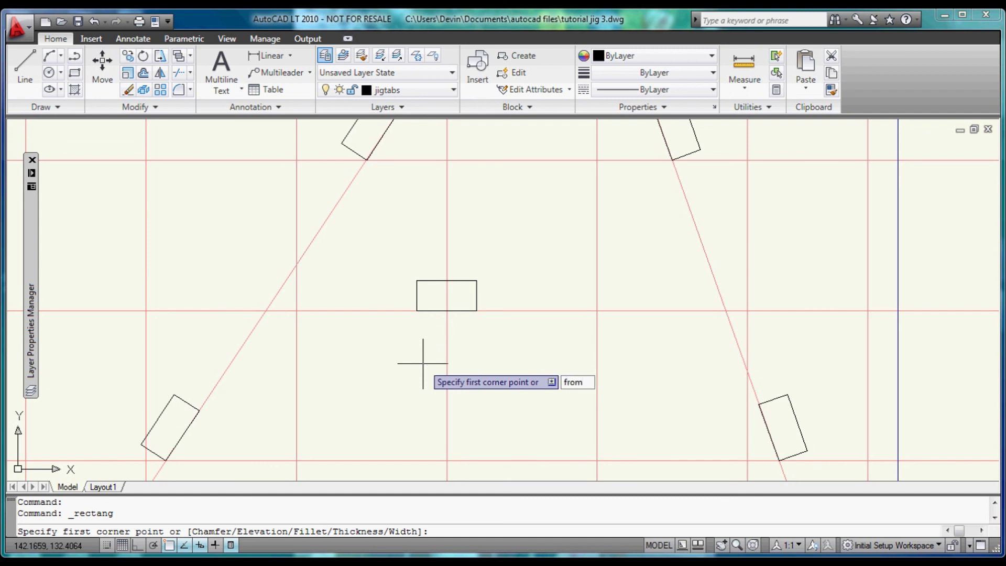
key(Return)
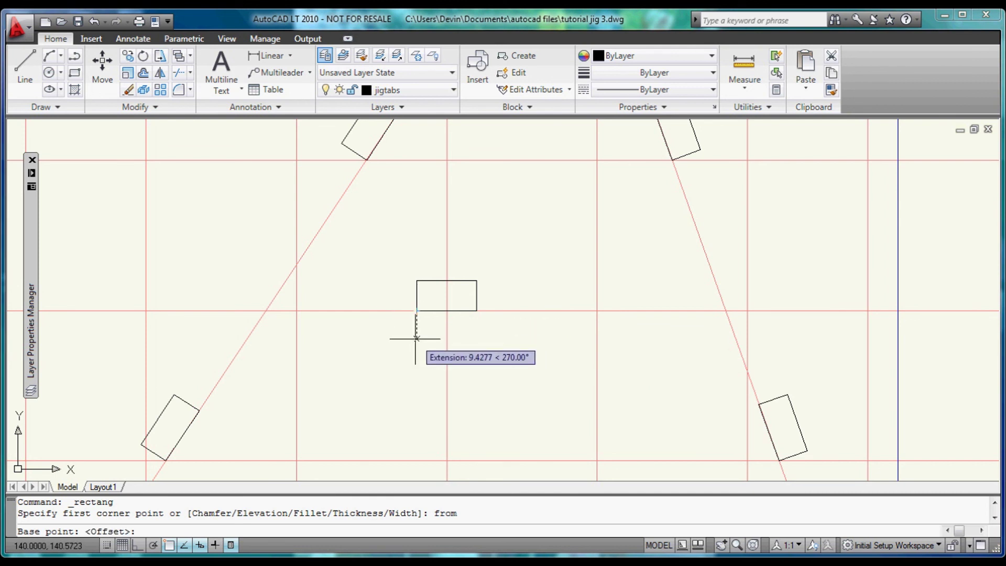
text(10)
key(Return)
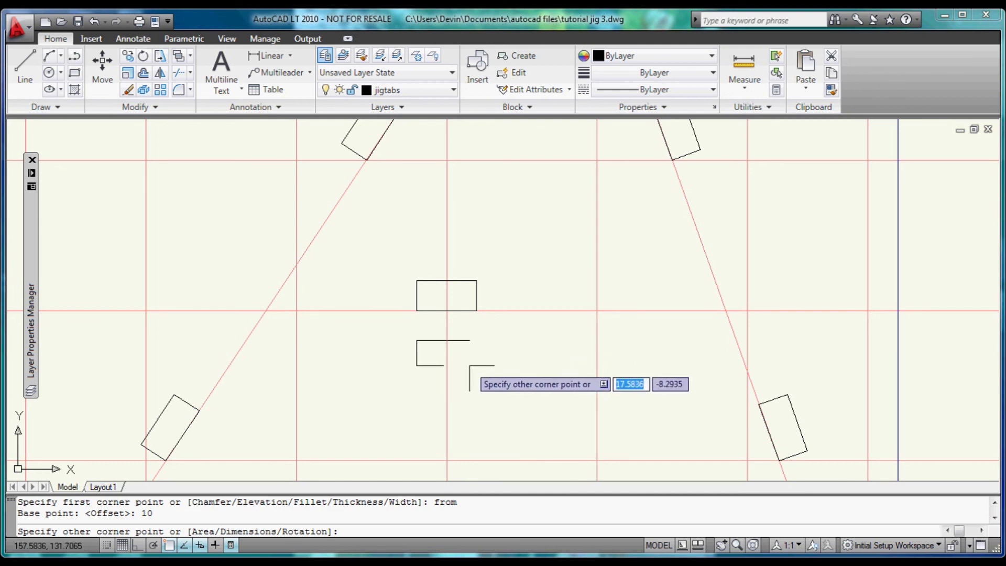
text(20)
key(Tab)
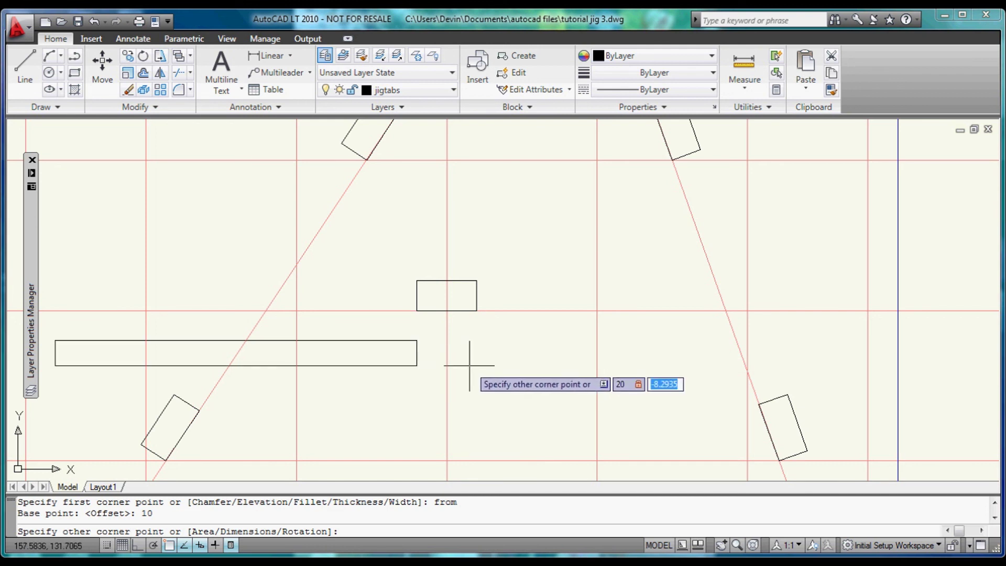
text(-10)
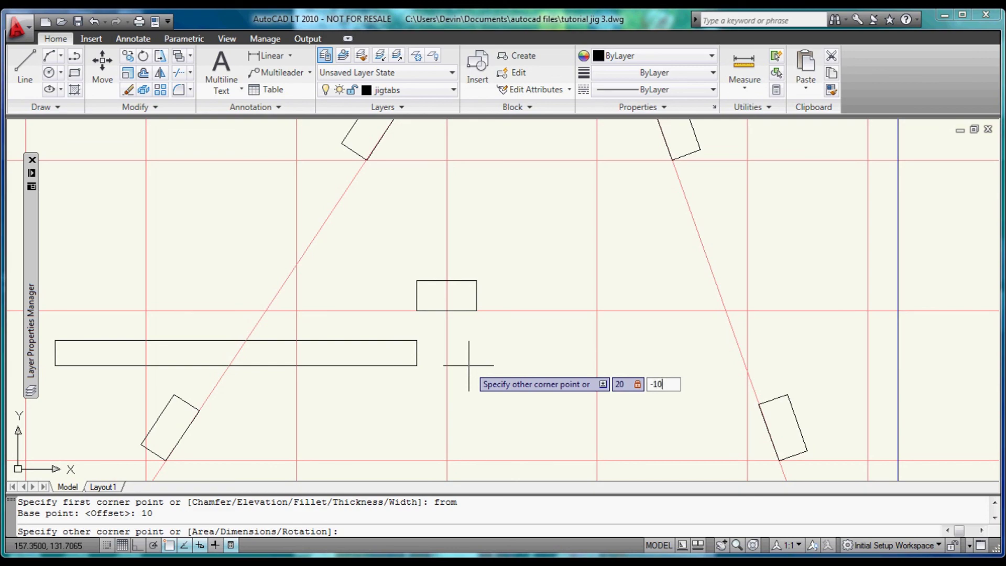